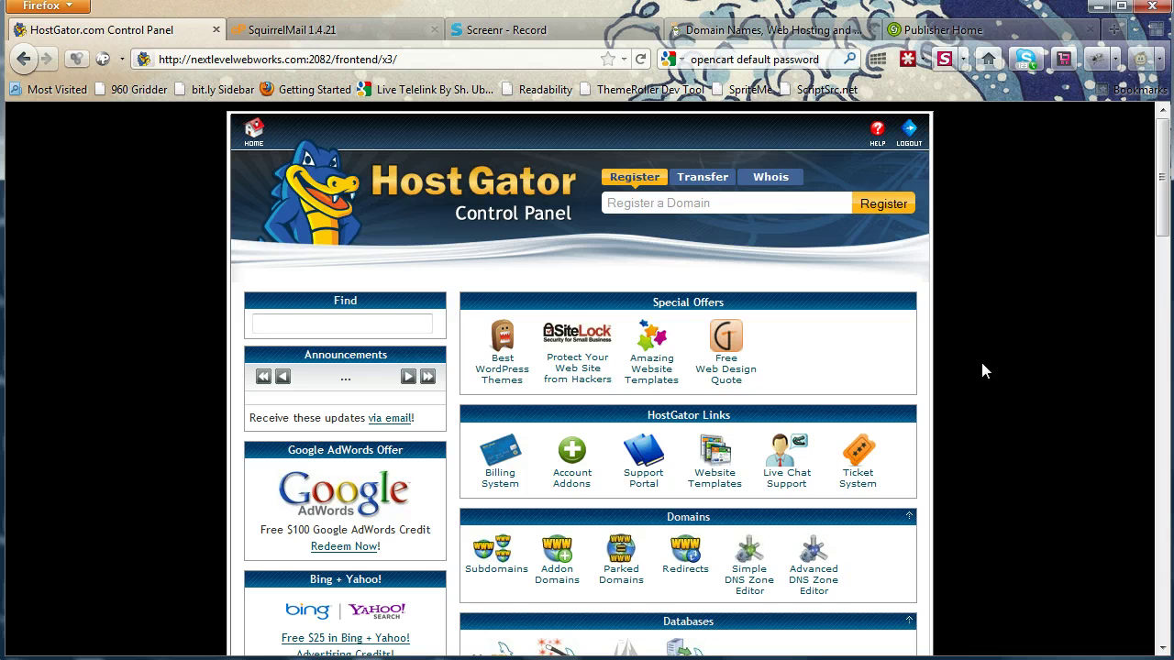
# Return to the HostGator cPanel tab, close Publisher Home, and scroll to Software/Services
pyautogui.click(779, 29)
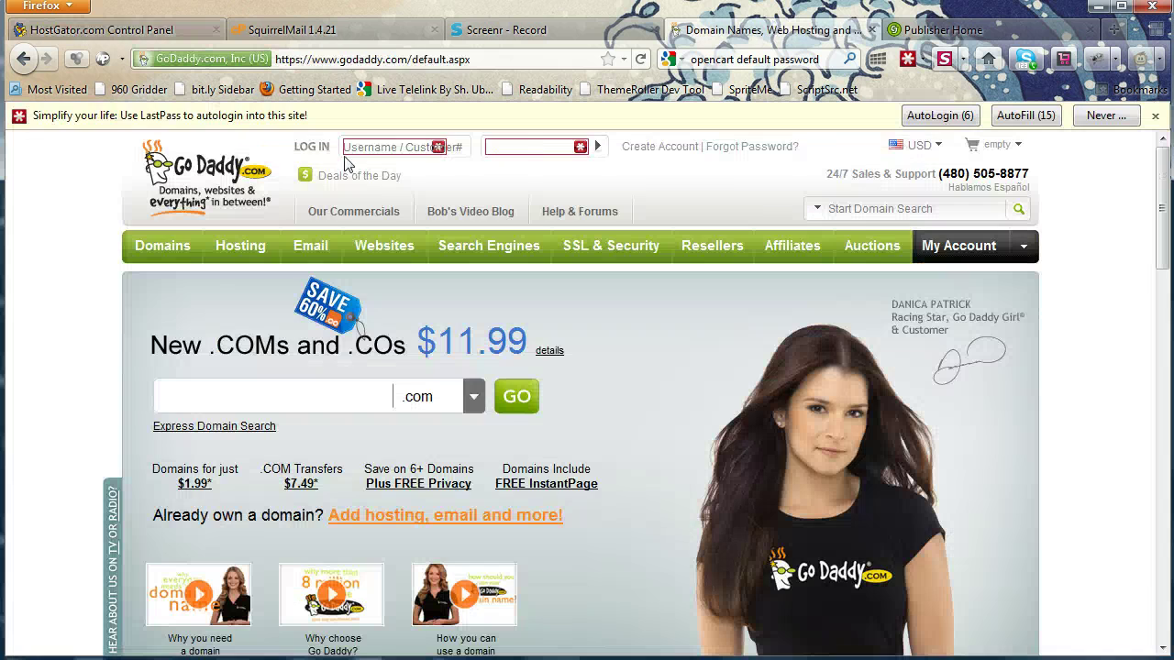
pyautogui.click(169, 31)
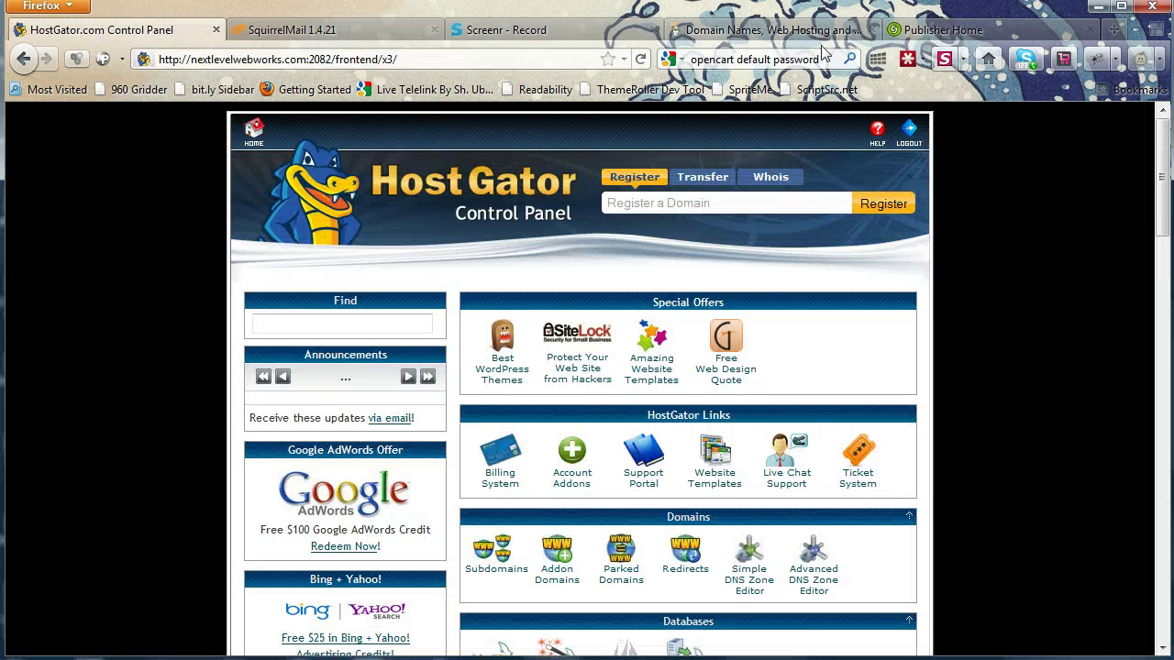
pyautogui.middleClick(1017, 35)
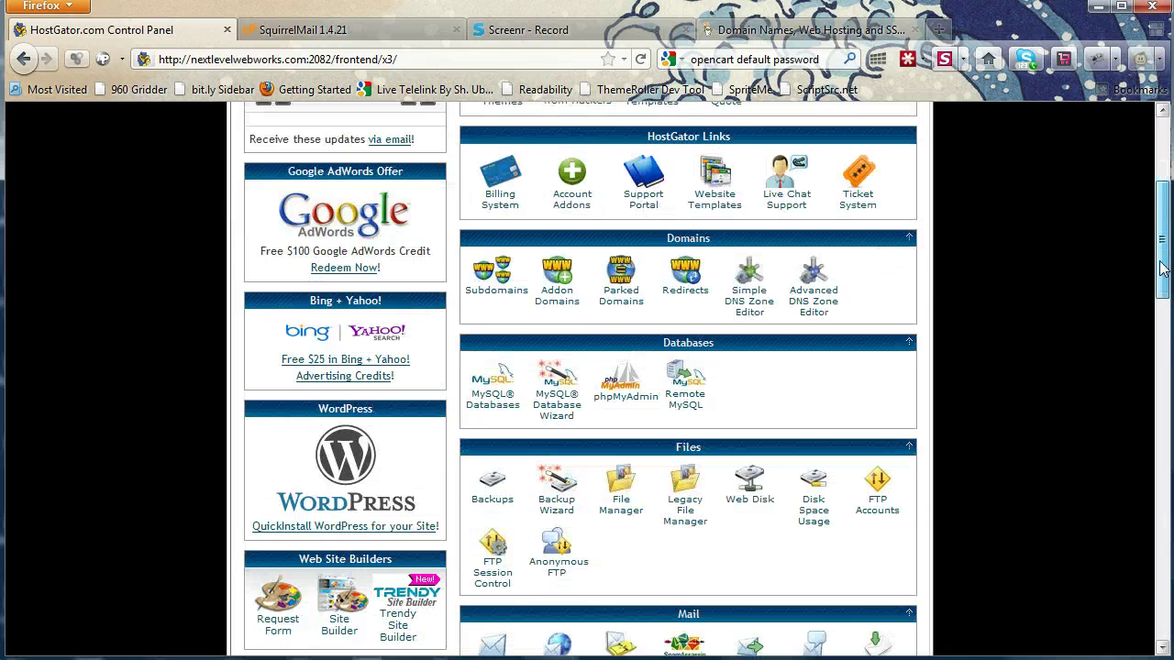
pyautogui.moveTo(1162, 194); pyautogui.dragTo(1161, 429)
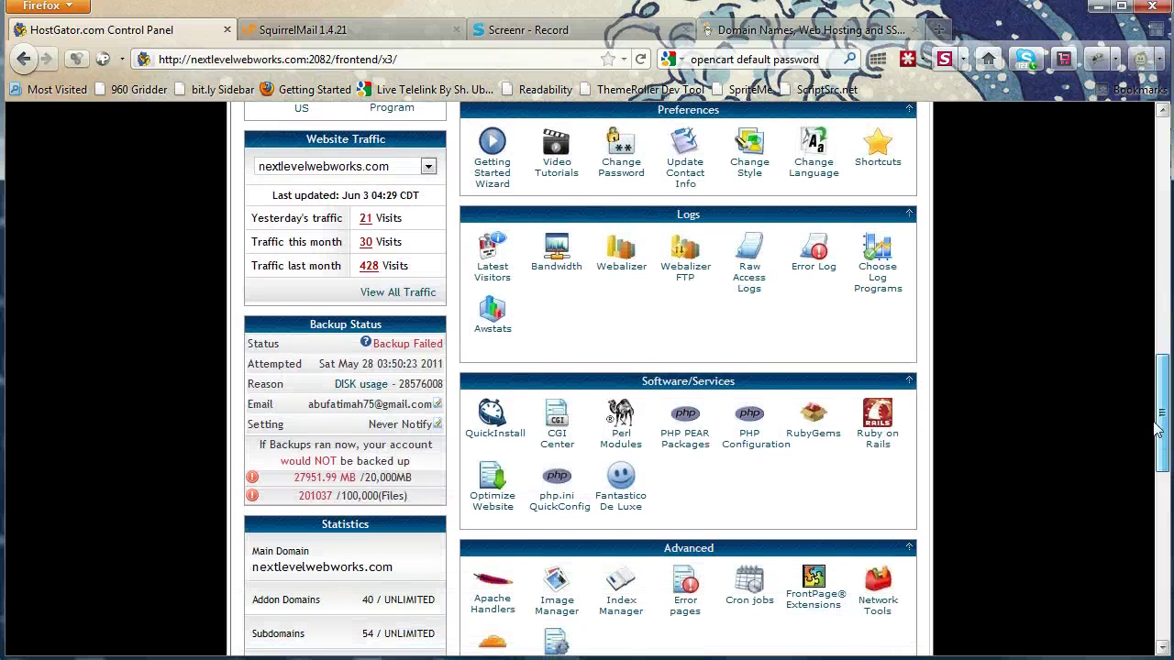
pyautogui.moveTo(1158, 430)
pyautogui.mouseDown()
pyautogui.moveTo(1163, 387)
pyautogui.moveTo(1156, 442)
pyautogui.mouseUp()
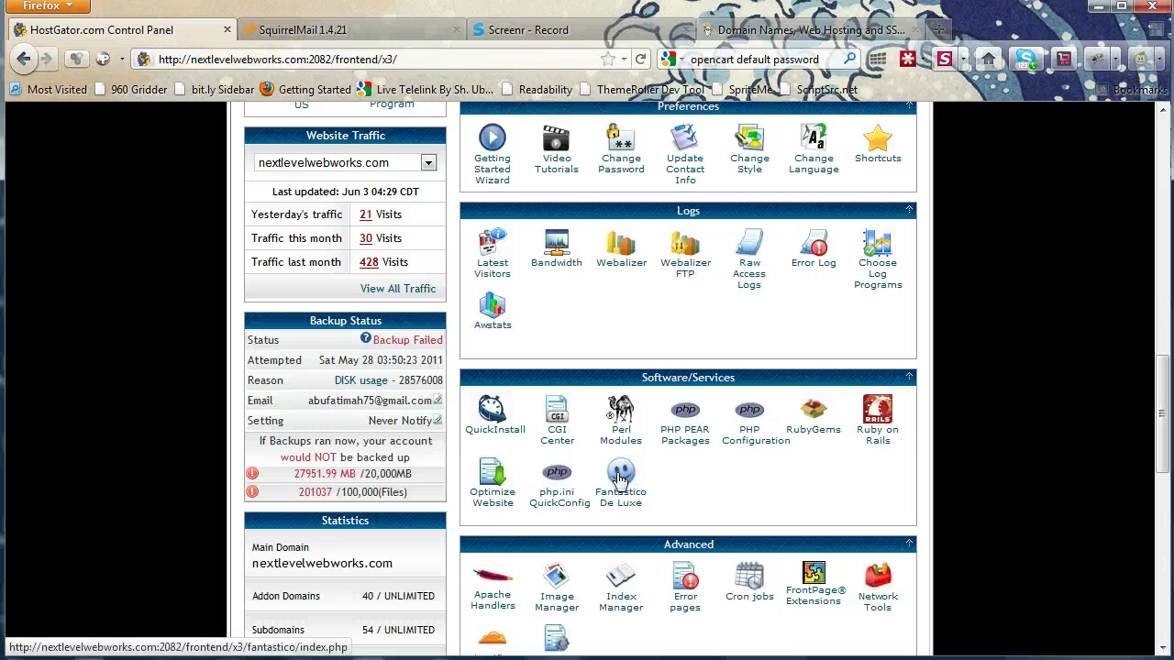
# Open Fantastico De Luxe and scroll through its categorized list of installable scripts
pyautogui.click(620, 478)
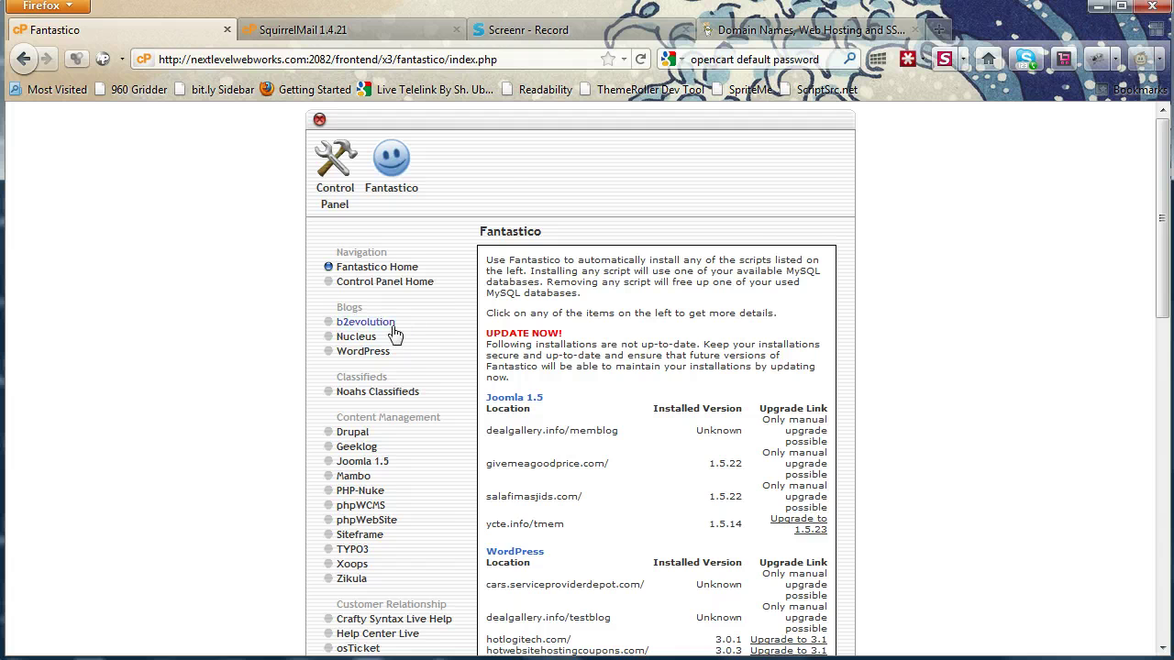
pyautogui.scroll(-2, 394, 335)
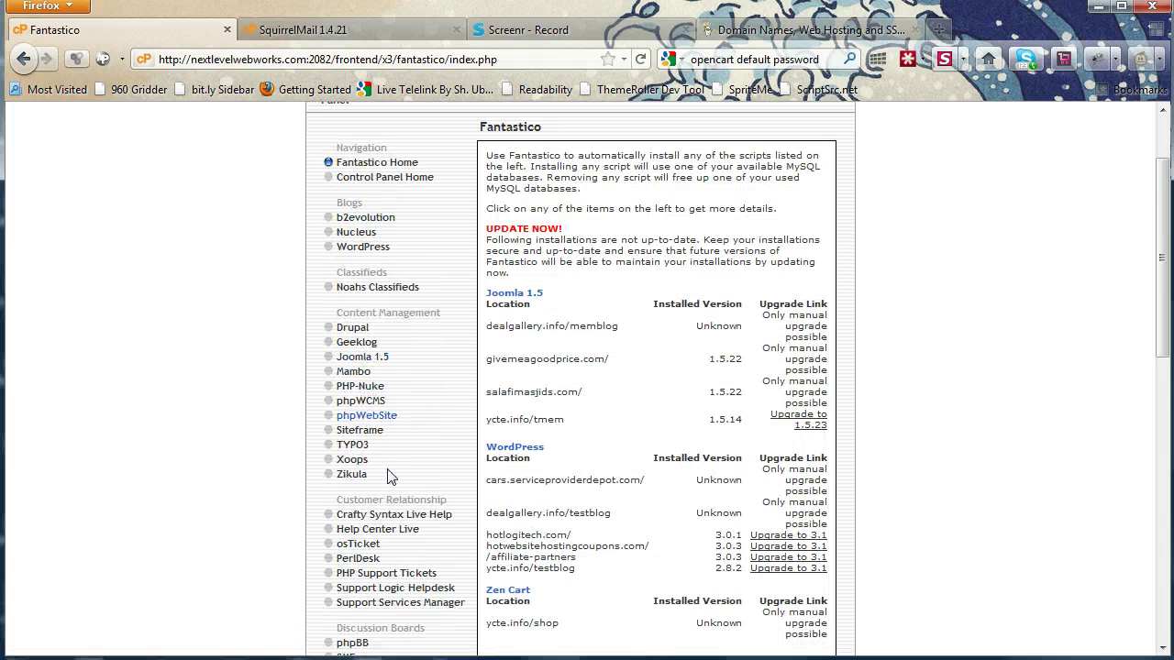
pyautogui.scroll(-3, 396, 486)
pyautogui.scroll(-3, 390, 484)
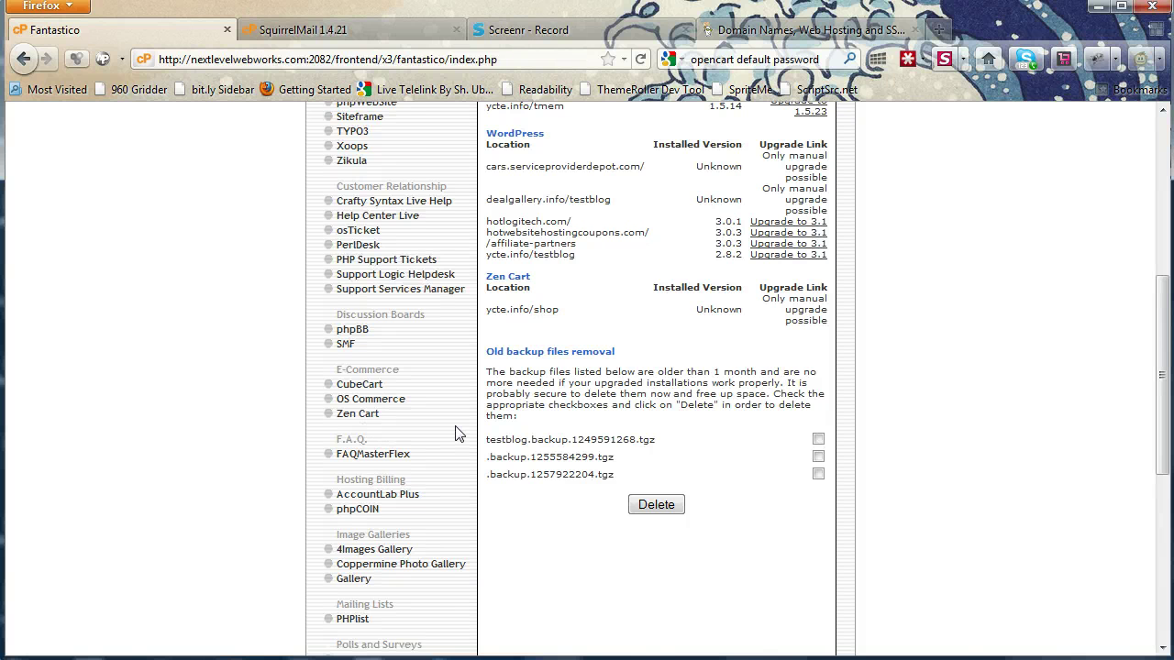
pyautogui.scroll(8, 458, 434)
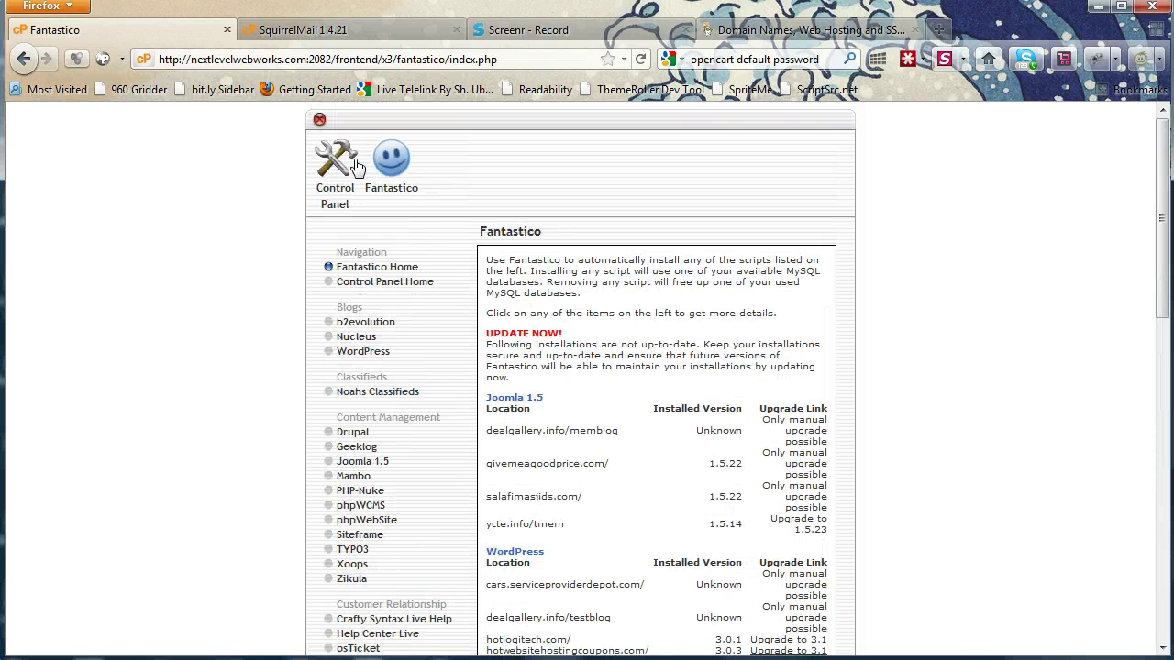
# Go back to the main control panel and open QuickInstall under Software/Services
pyautogui.click(358, 167)
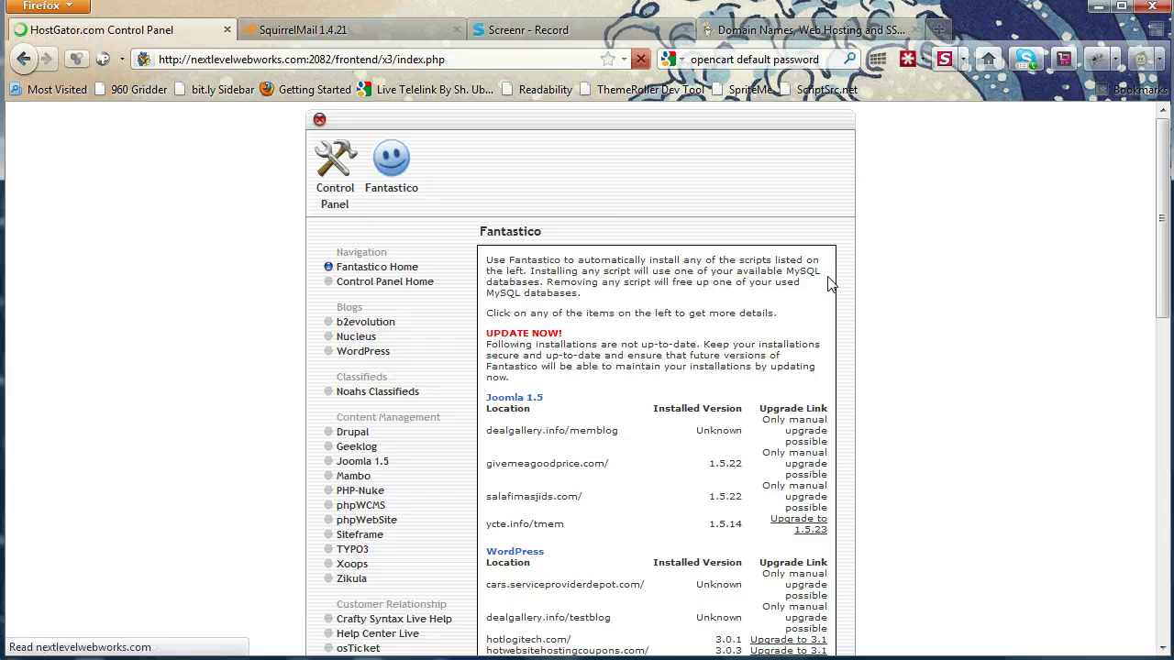
pyautogui.scroll(-5, 1163, 331)
pyautogui.scroll(-8, 1163, 331)
pyautogui.scroll(-2, 1157, 386)
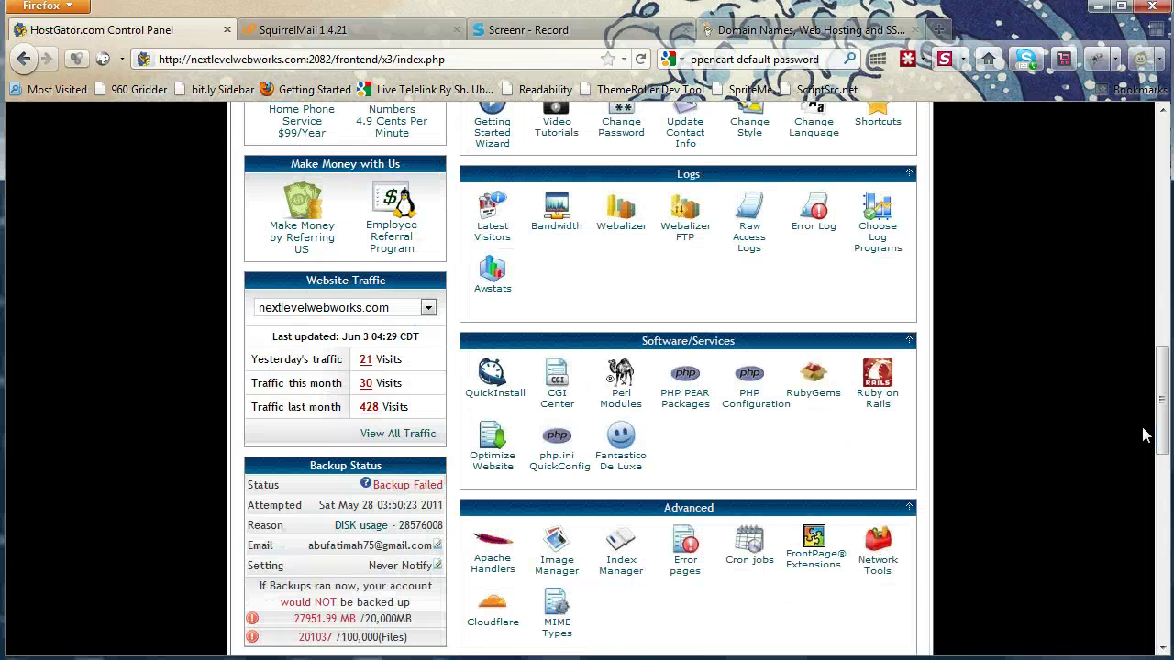
pyautogui.click(491, 378)
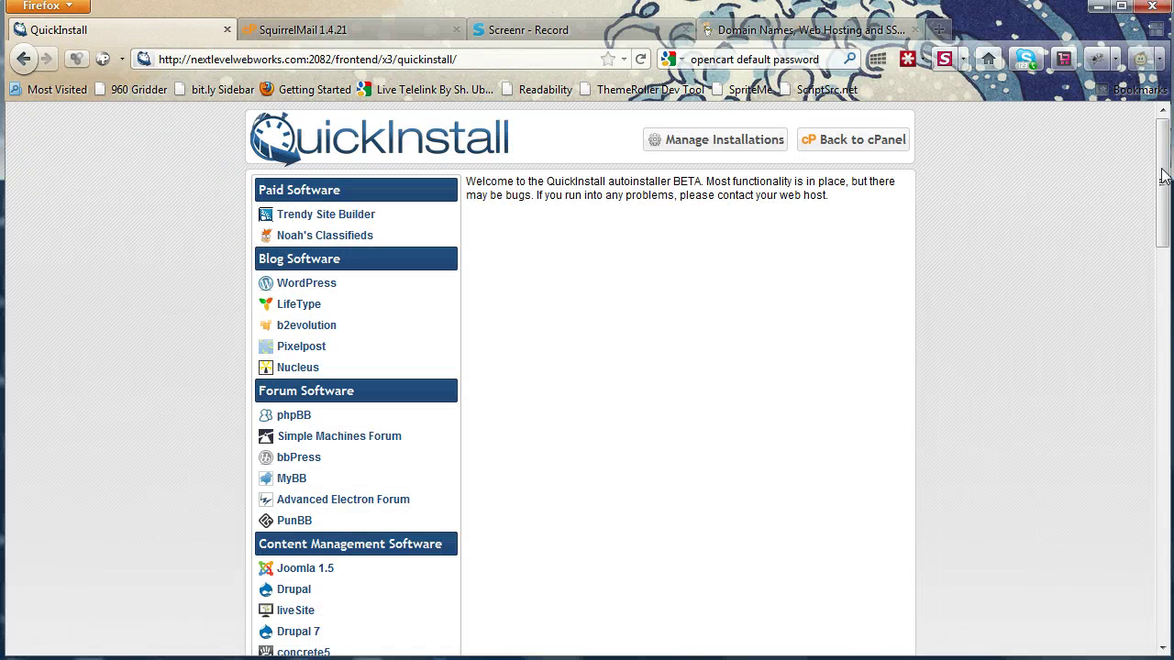
# Select OpenCart 1.4.9.4 from QuickInstall's Commerce Software list
pyautogui.moveTo(1163, 174); pyautogui.dragTo(1156, 285)
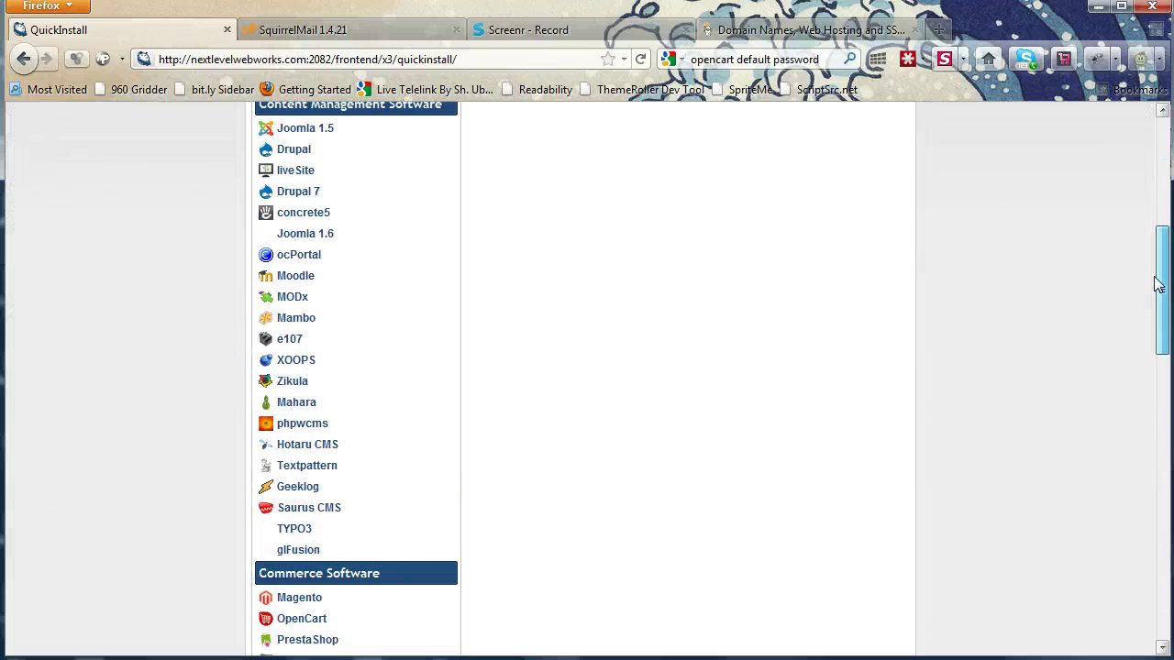
pyautogui.moveTo(1155, 284); pyautogui.dragTo(1163, 337)
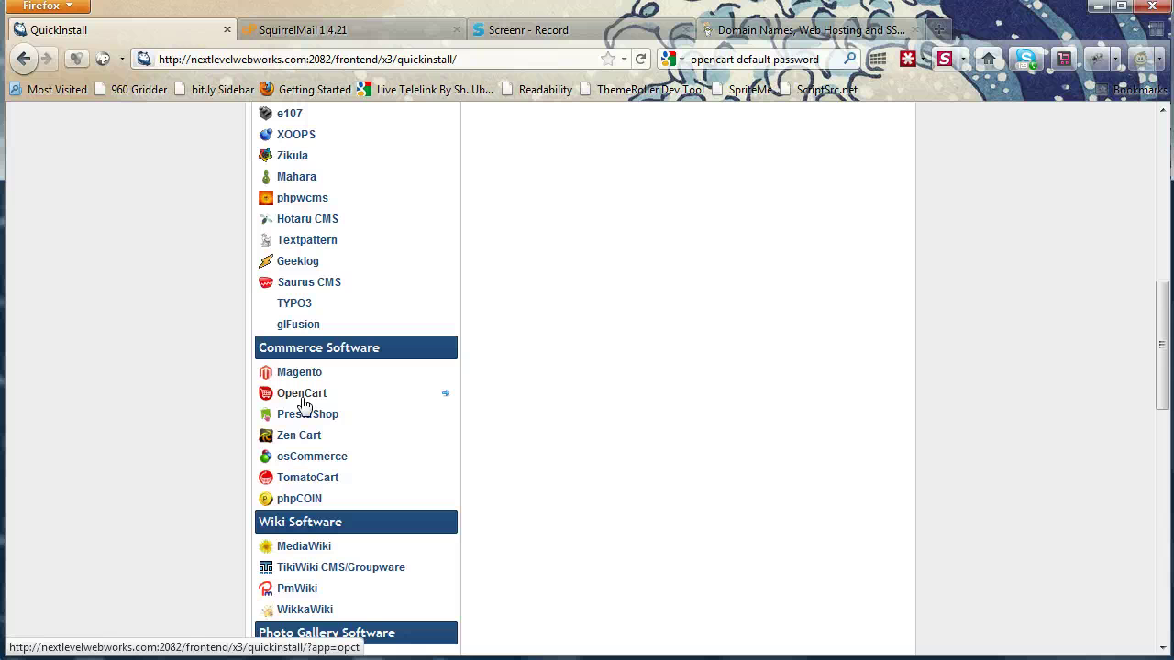
pyautogui.click(304, 404)
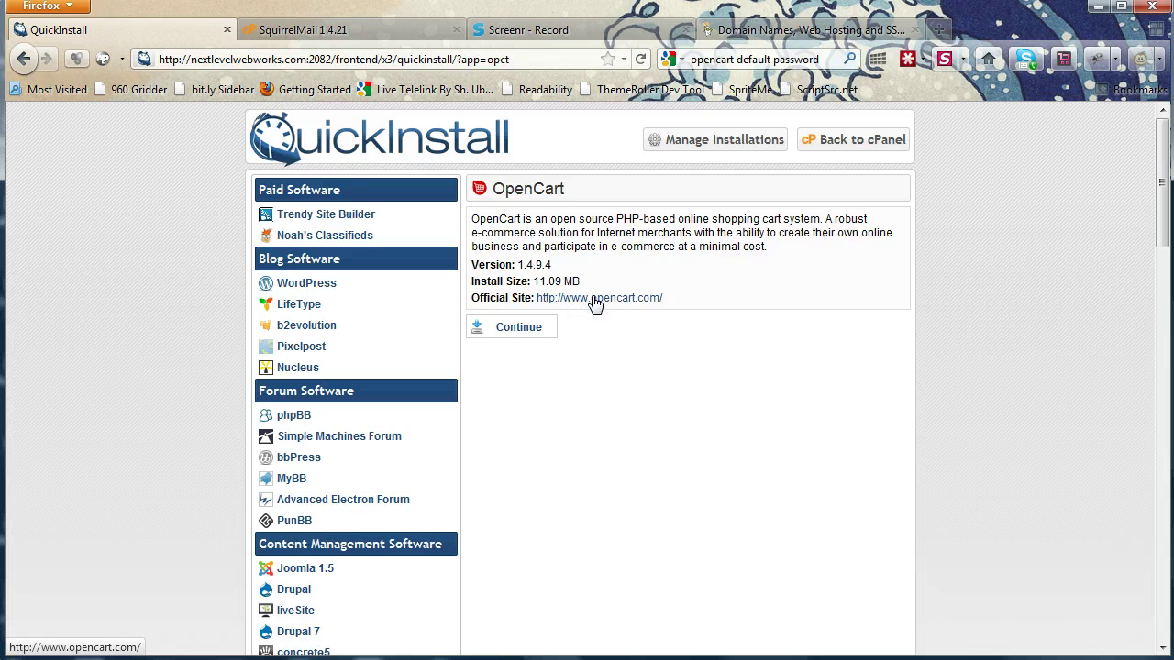
# Visit the official OpenCart website from the install page and browse its homepage
pyautogui.click(595, 303)
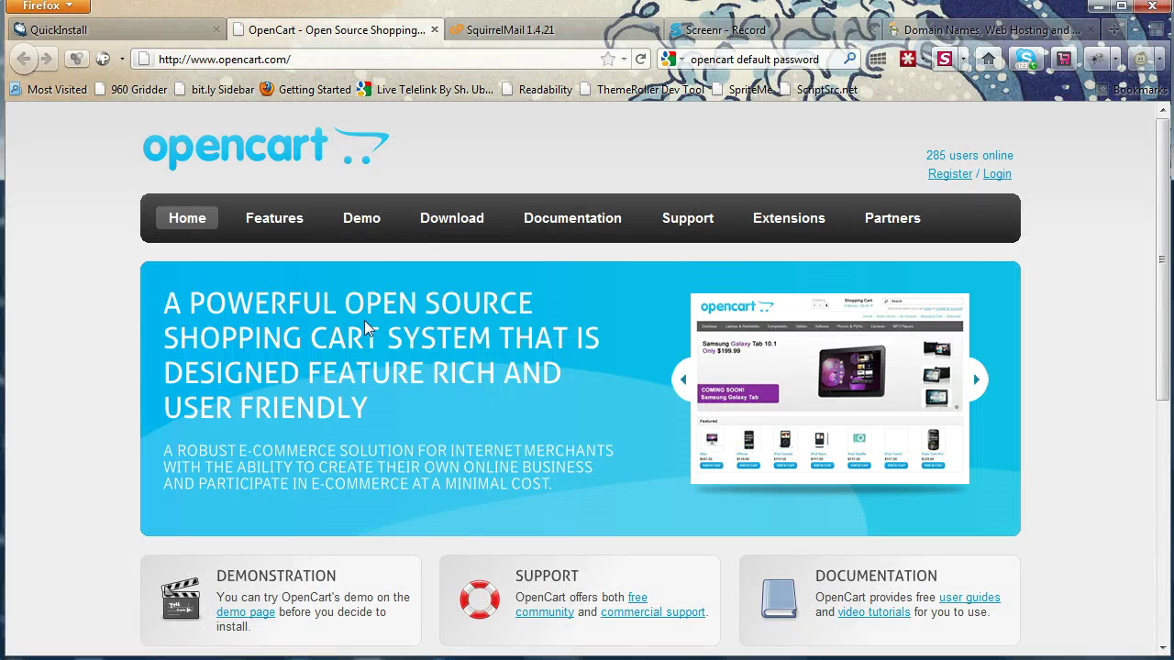
pyautogui.scroll(-5, 825, 294)
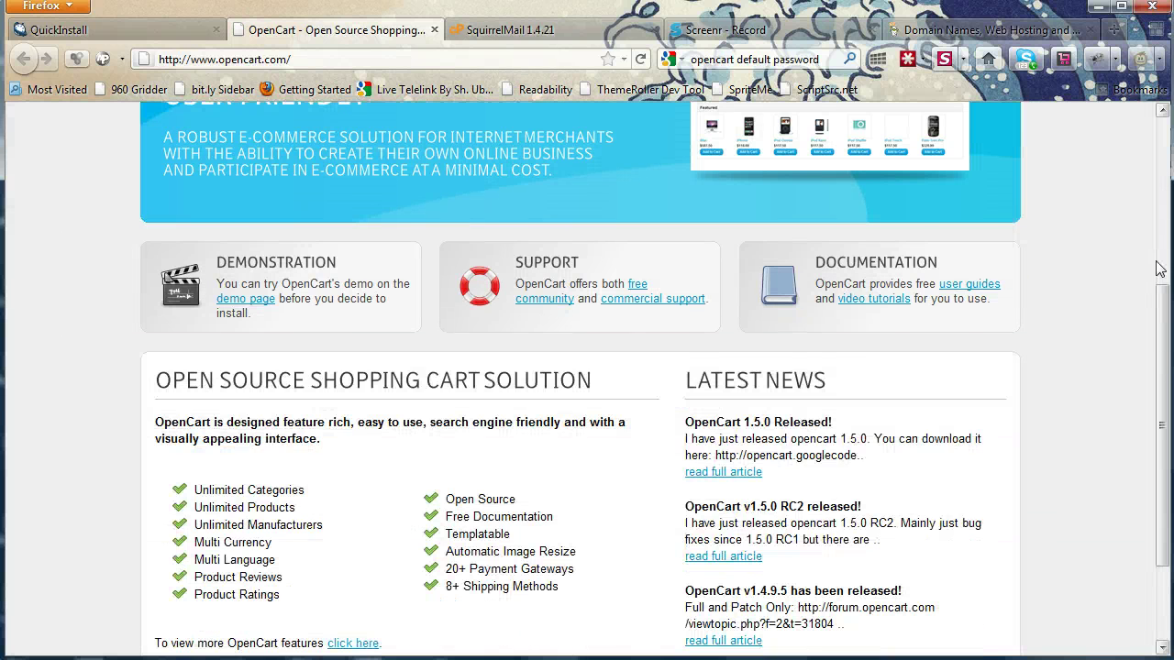
pyautogui.scroll(-3, 1033, 335)
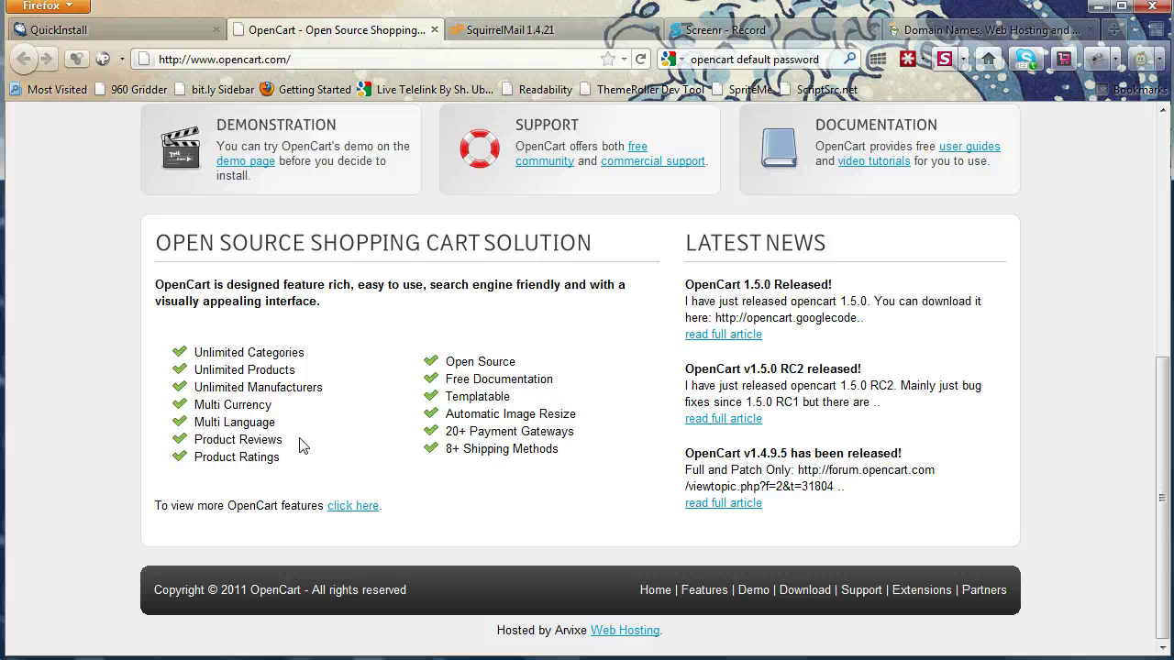
pyautogui.scroll(8, 306, 440)
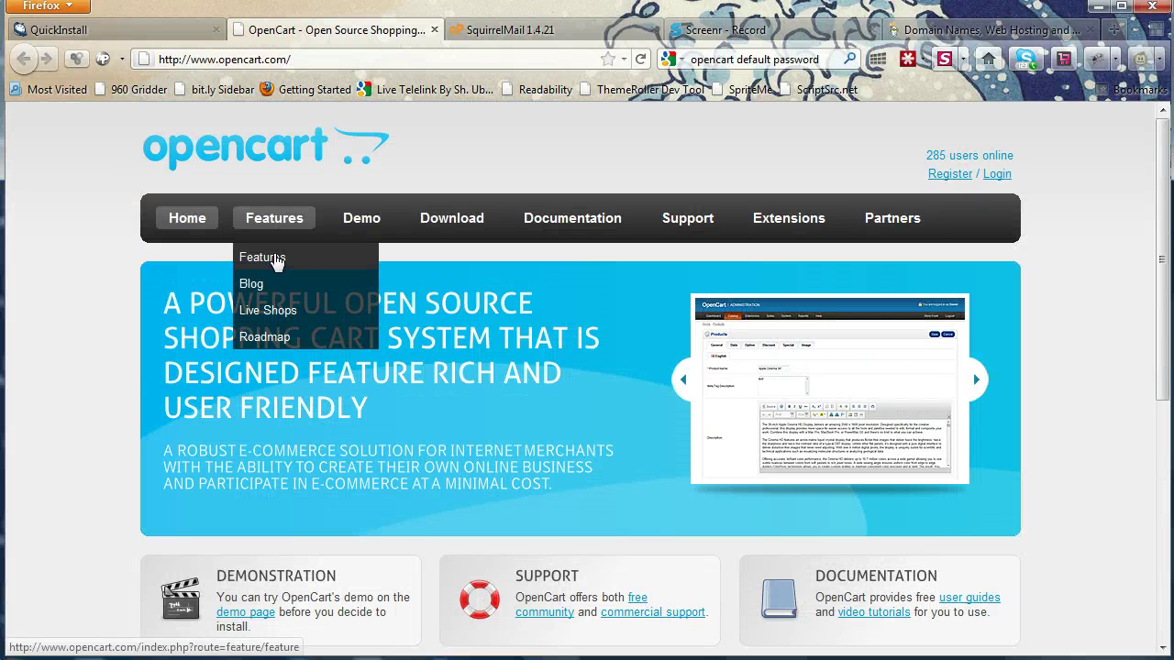
# Browse OpenCart's Features, view the payment gateways, then open the Shipping Methods page
pyautogui.click(263, 257)
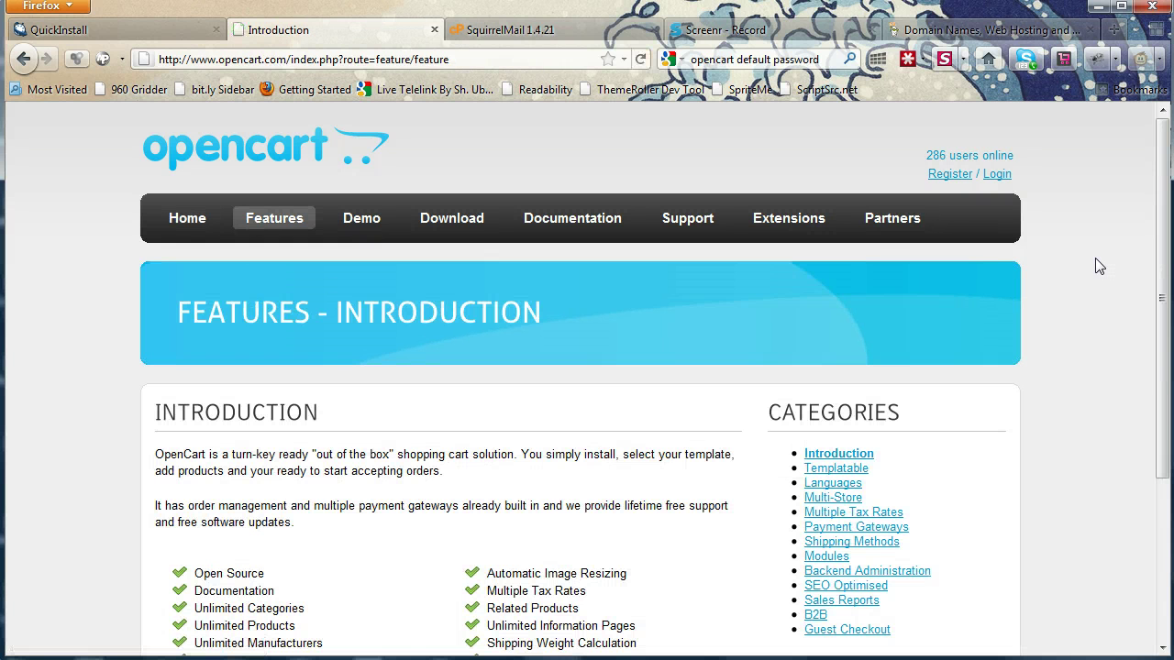
pyautogui.scroll(-4, 1090, 253)
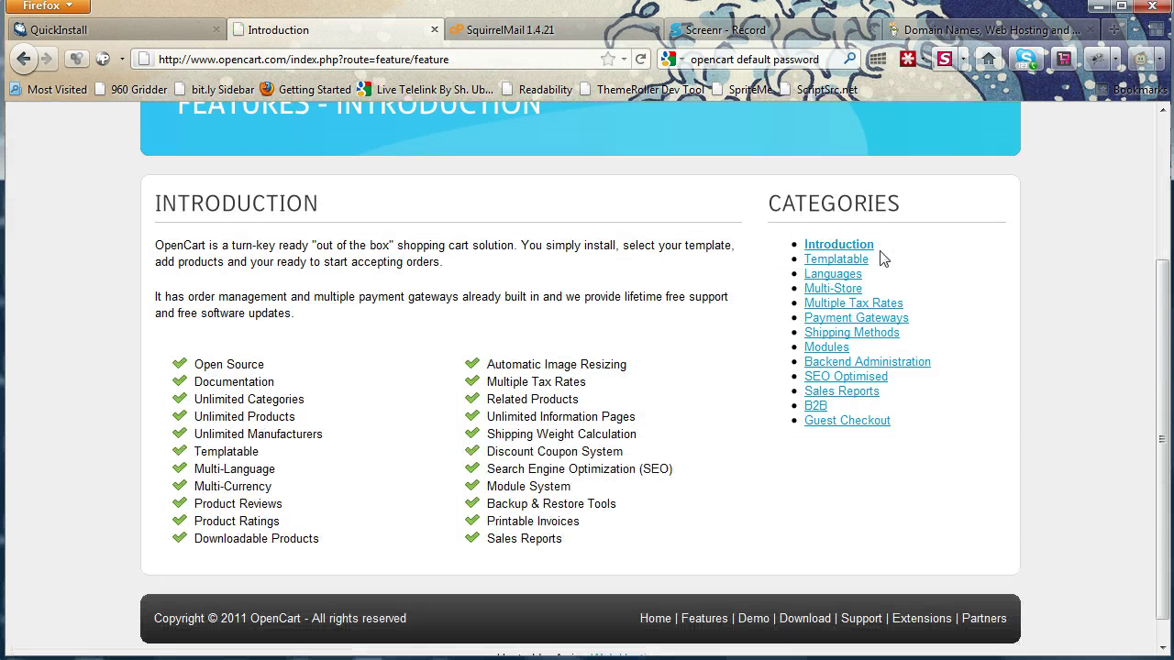
pyautogui.click(822, 321)
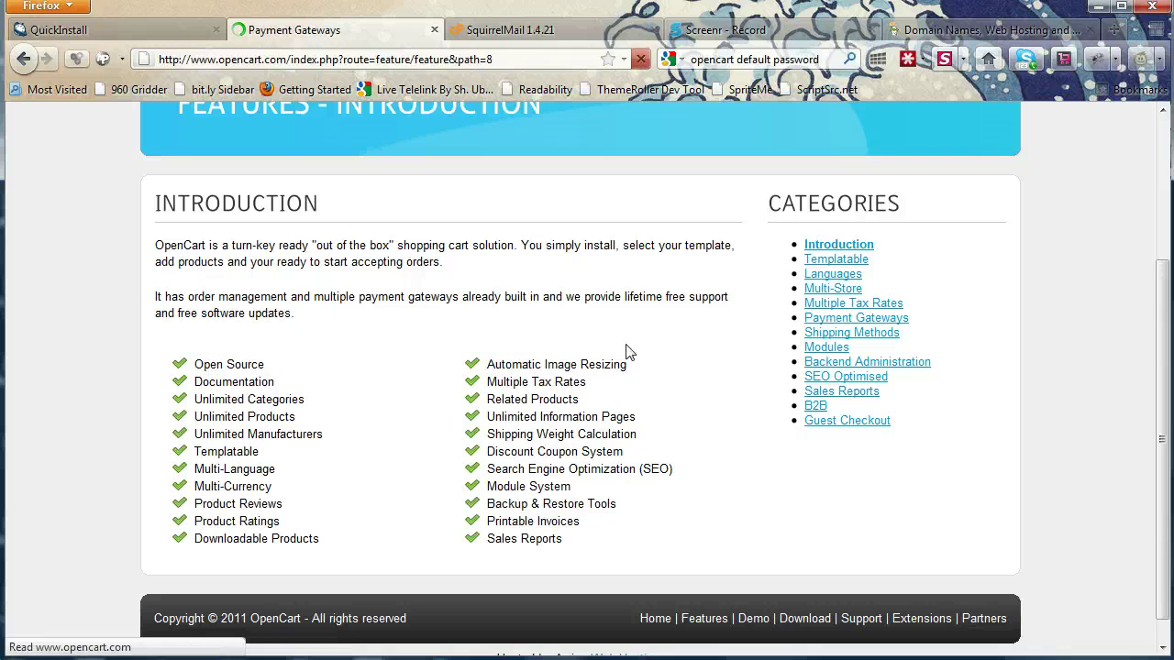
pyautogui.scroll(-5, 253, 548)
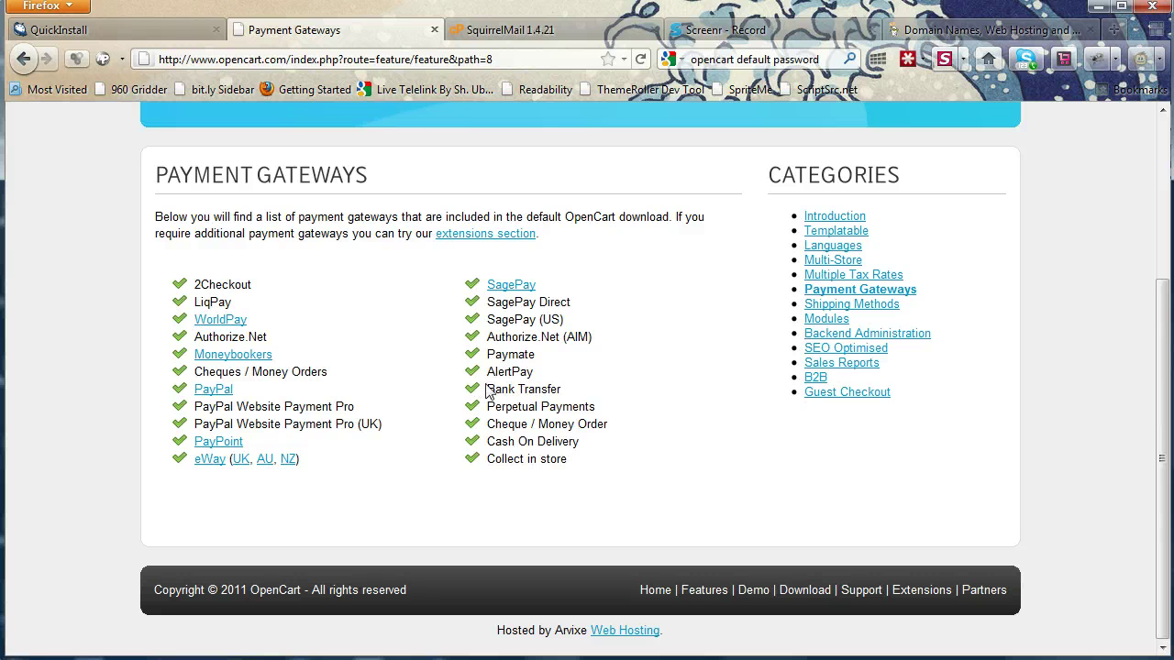
pyautogui.scroll(5, 465, 378)
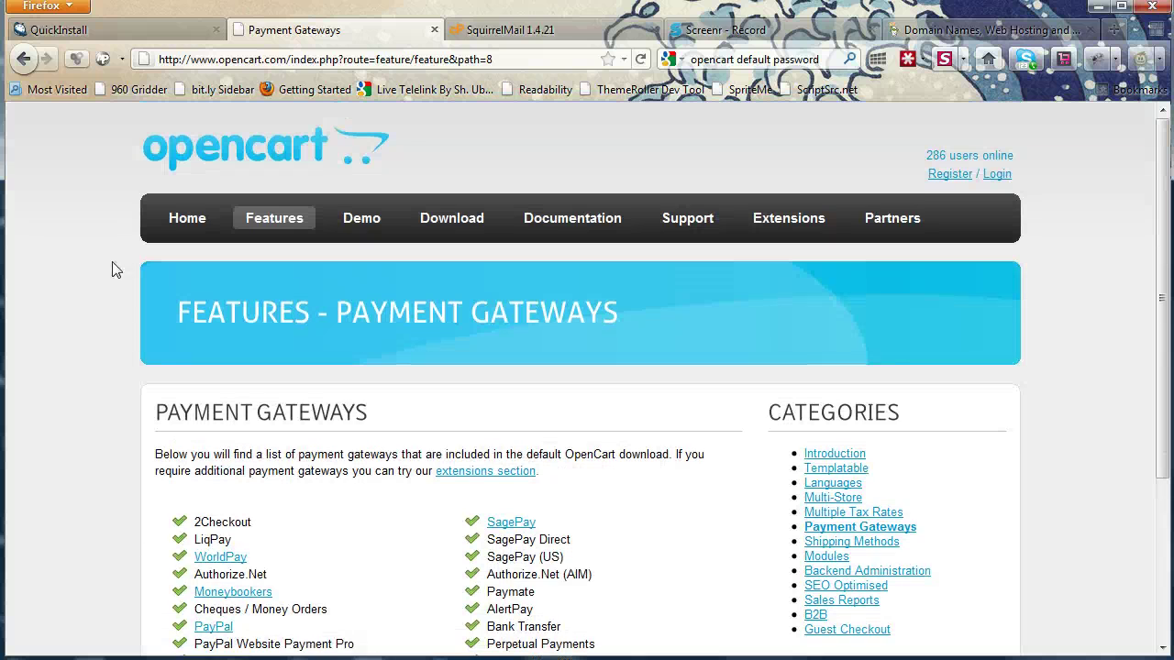
pyautogui.click(842, 543)
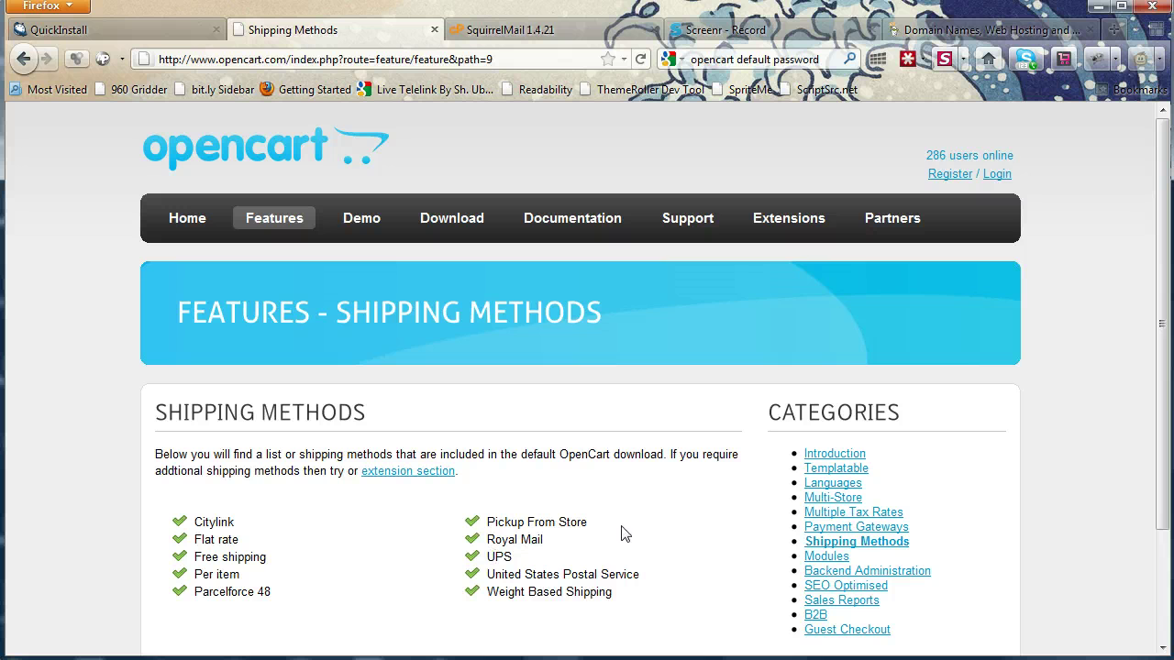
# Continue to the OpenCart install form and choose onewhitesock.com as the install domain
pyautogui.click(150, 27)
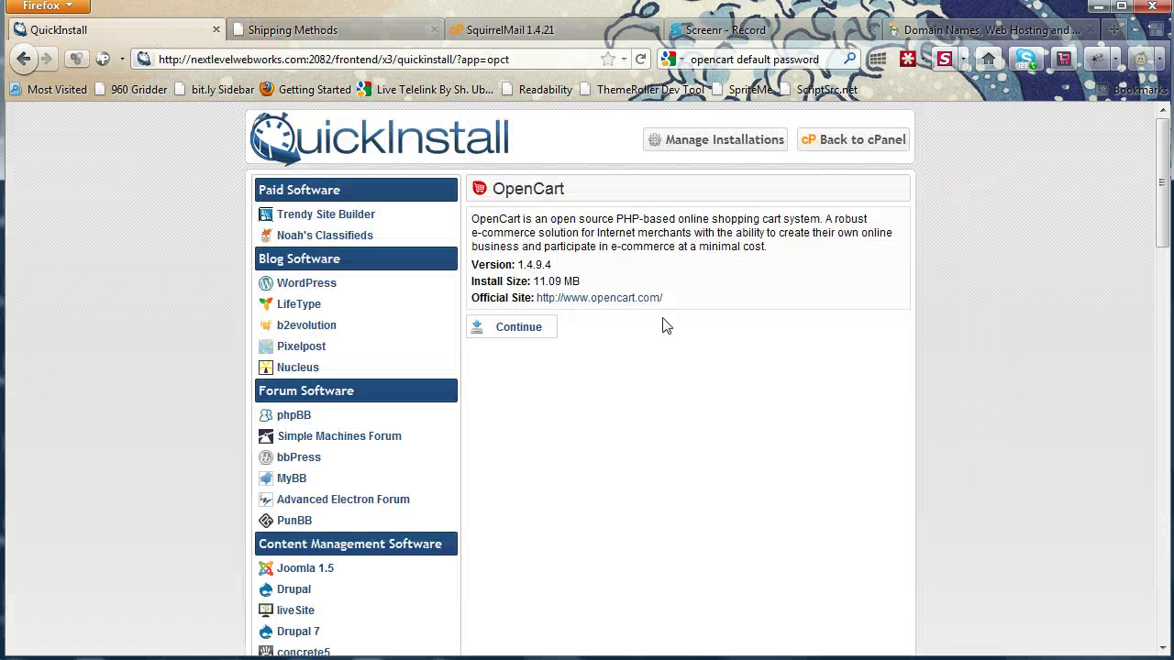
pyautogui.click(539, 339)
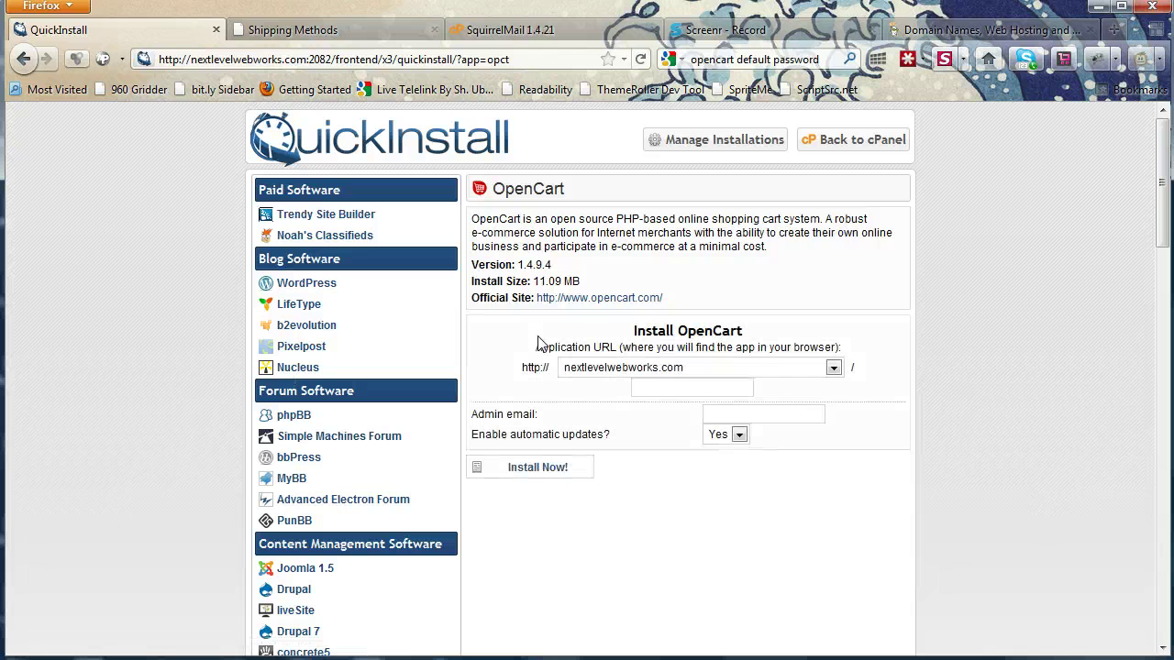
pyautogui.click(717, 367)
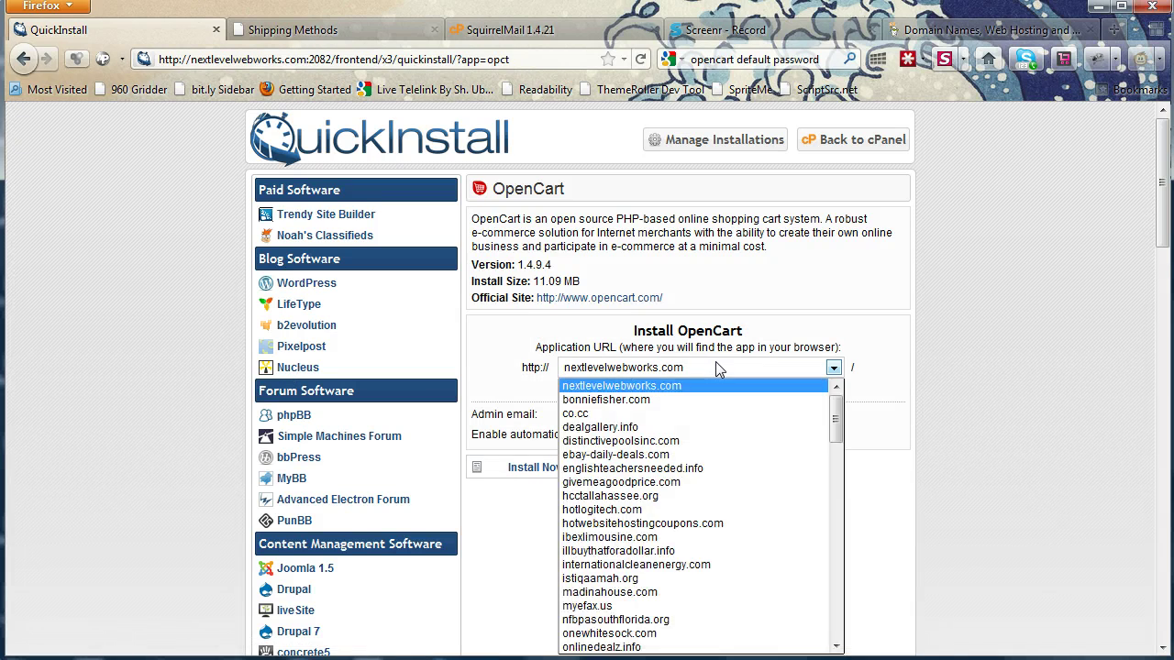
pyautogui.scroll(-1, 638, 522)
pyautogui.scroll(-2, 638, 522)
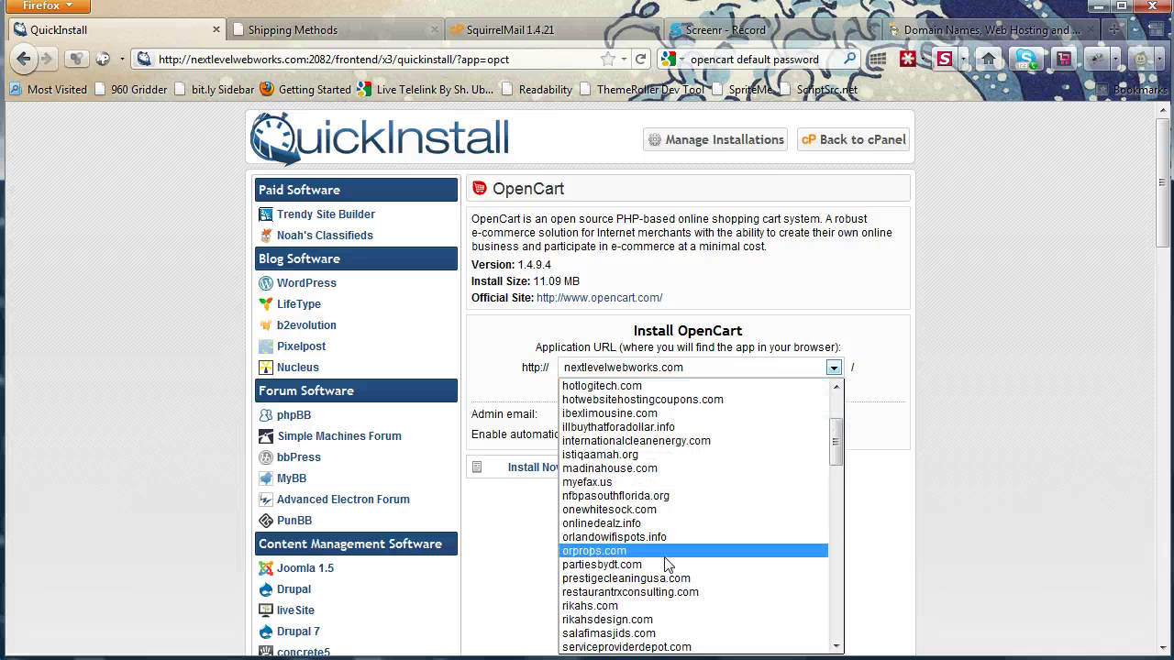
pyautogui.click(638, 511)
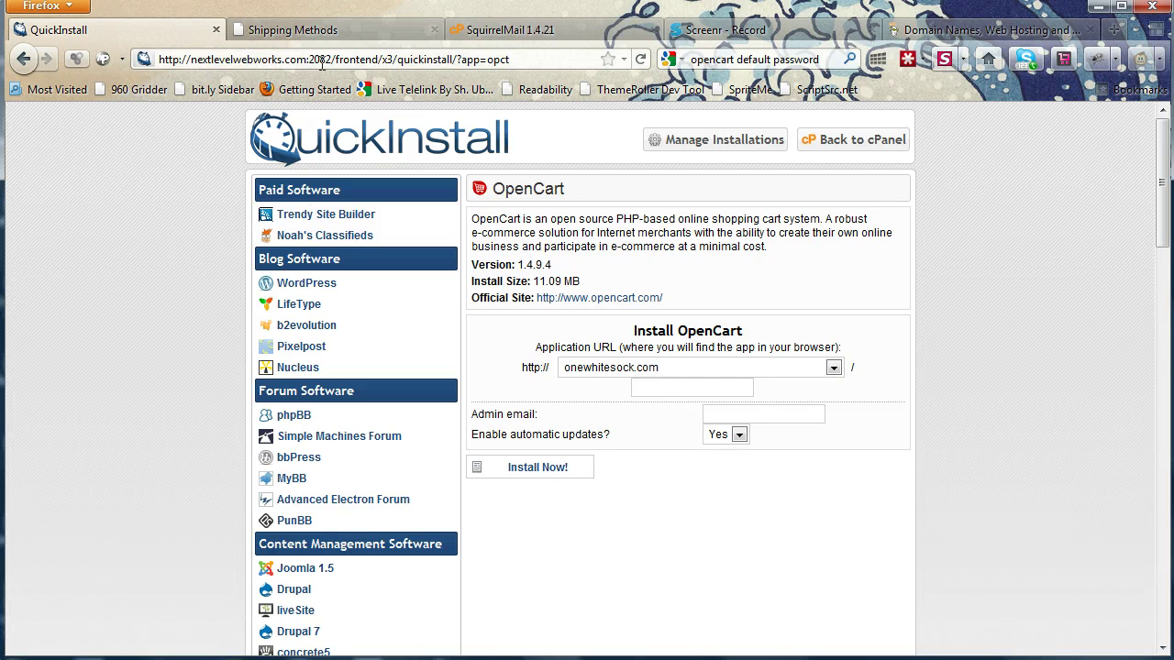
# Enter the admin email address and start the OpenCart installation
pyautogui.click(645, 383)
pyautogui.press('BackSpace')
pyautogui.press('BackSpace')
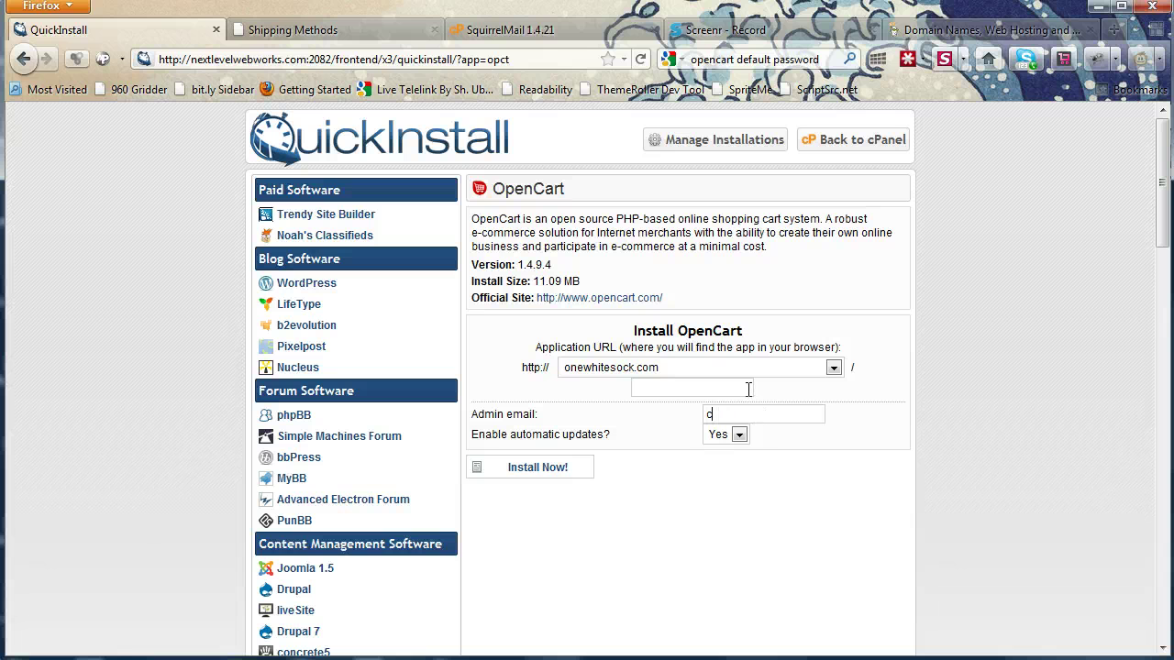
pyautogui.click(533, 476)
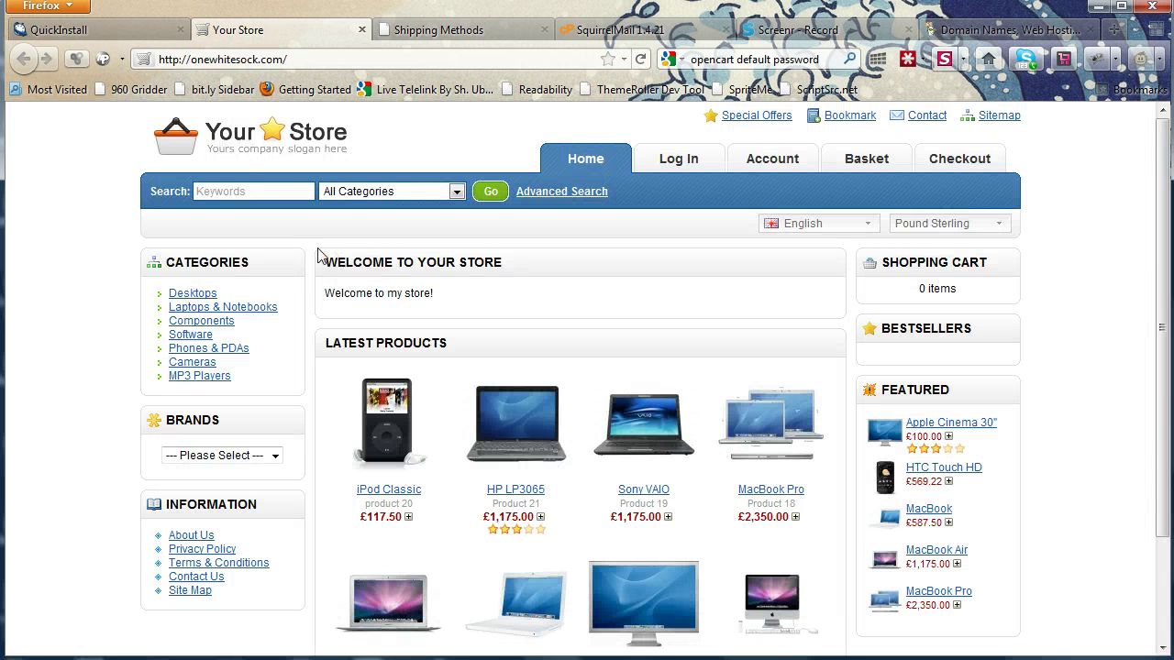
# Browse the new store homepage and view the HP LP3065 product page from Latest Products
pyautogui.scroll(-3, 325, 261)
pyautogui.scroll(3, 777, 348)
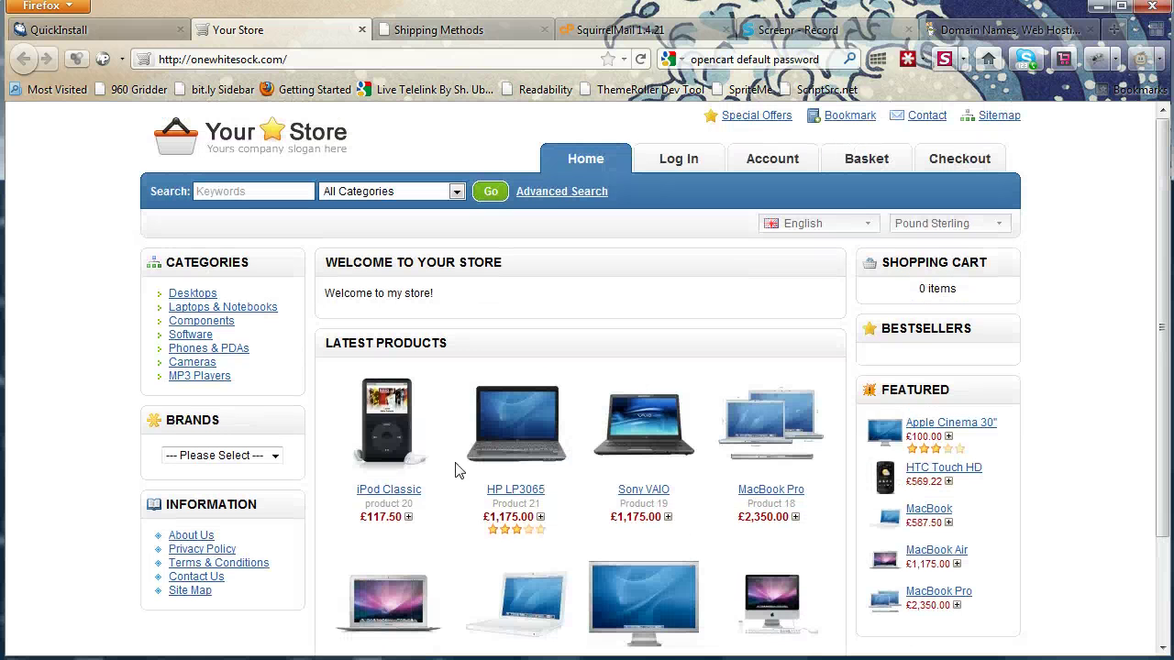
pyautogui.click(529, 447)
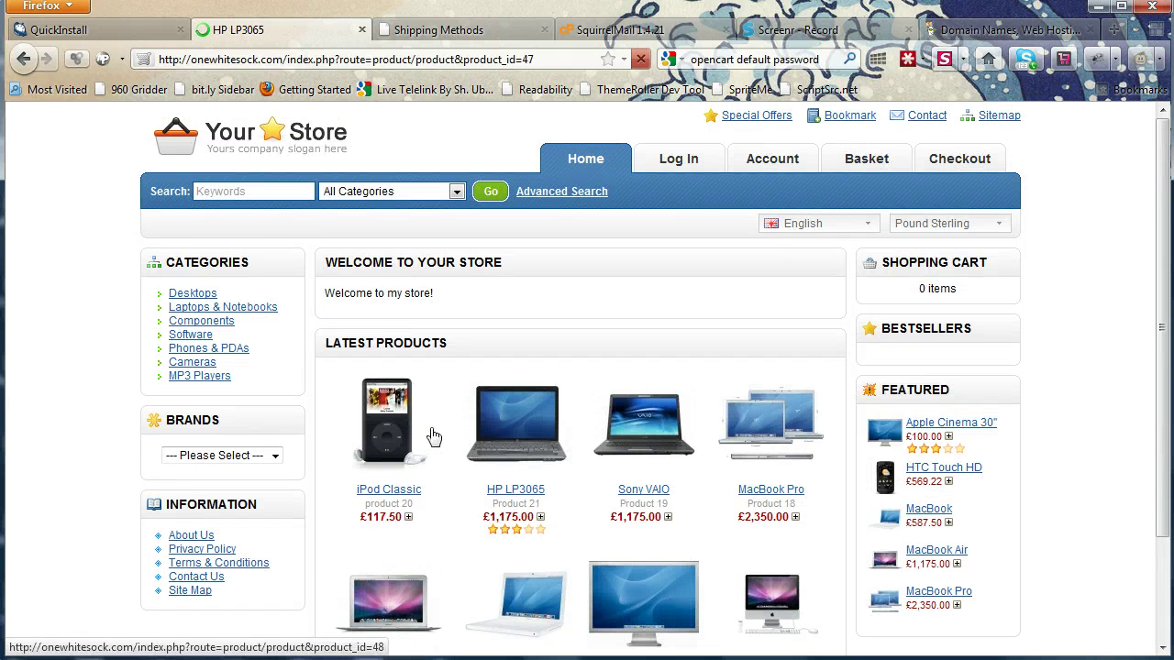
pyautogui.scroll(-3, 1056, 396)
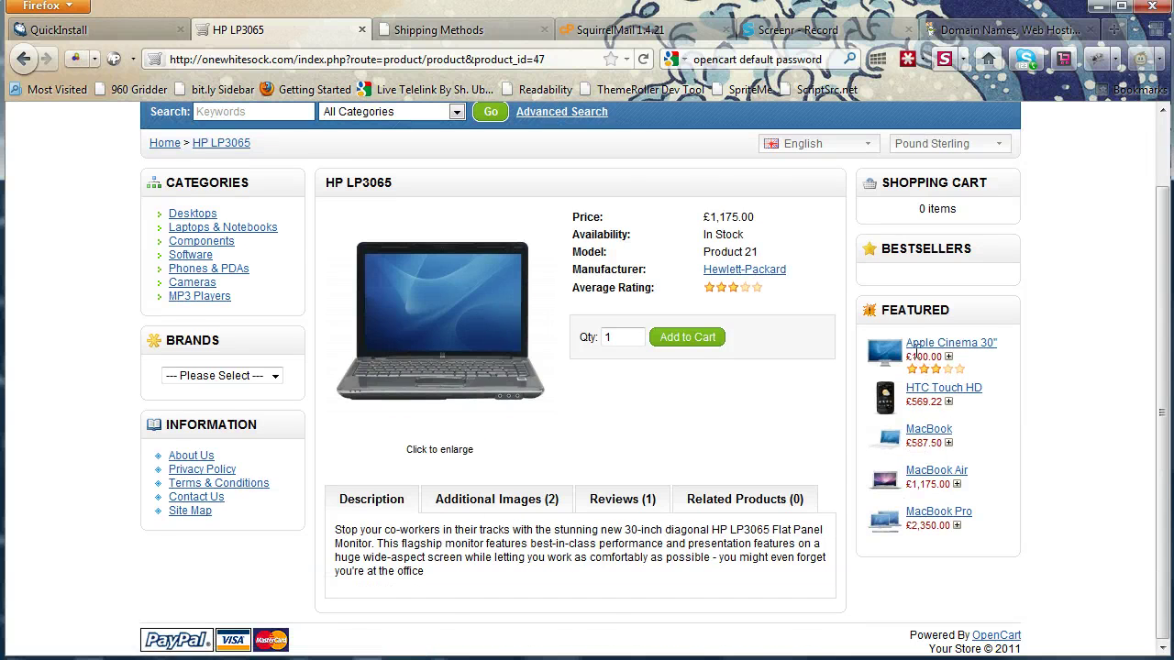
pyautogui.scroll(3, 915, 349)
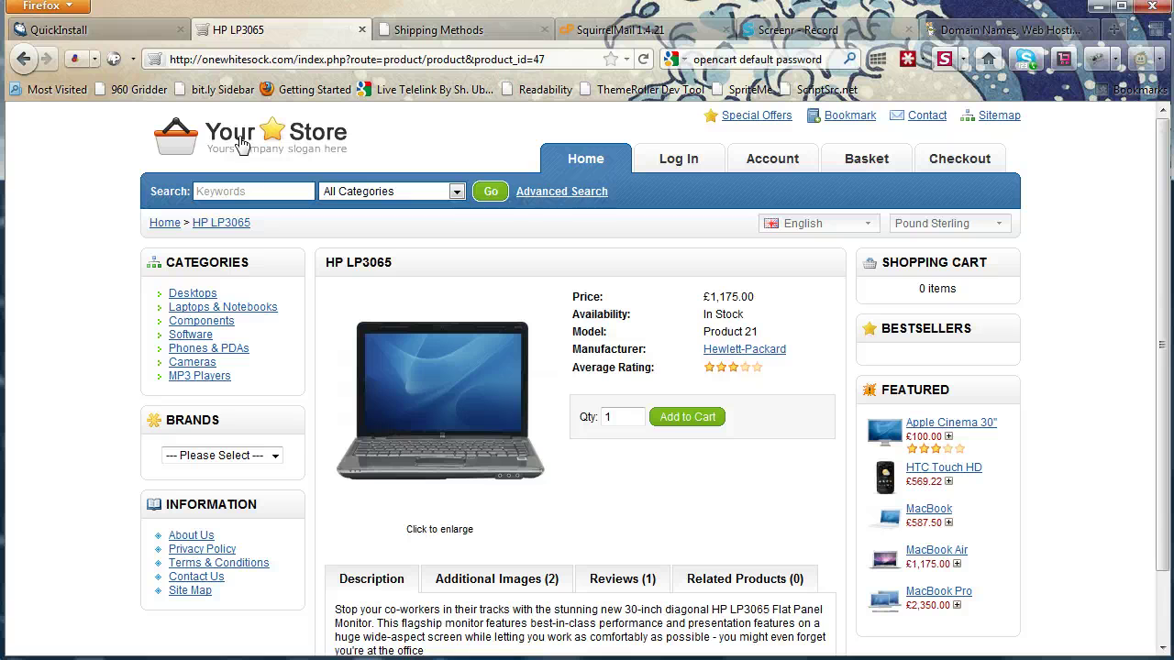
# Open the 'Successful installation' email in the SquirrelMail inbox
pyautogui.click(605, 32)
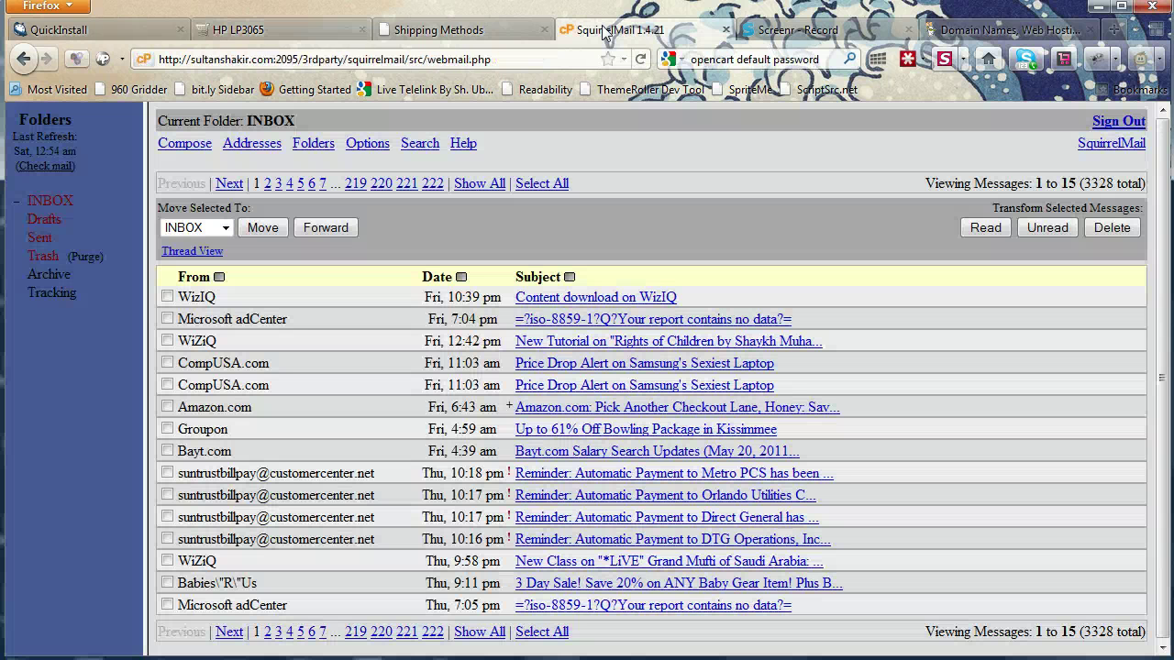
pyautogui.click(62, 202)
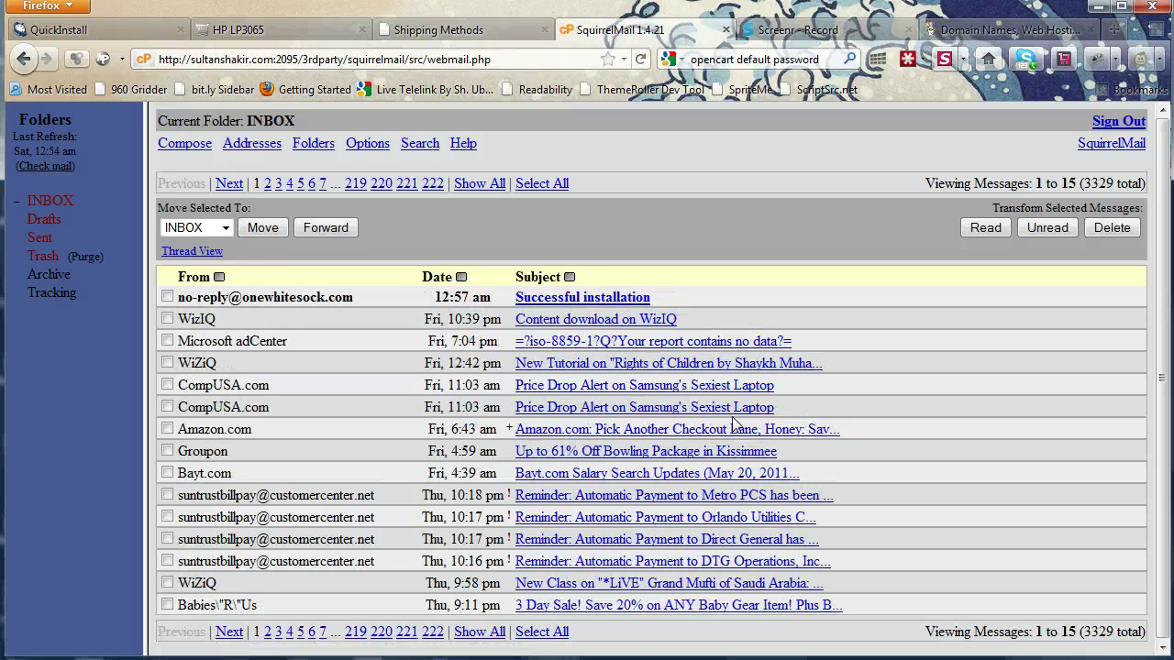
pyautogui.click(559, 299)
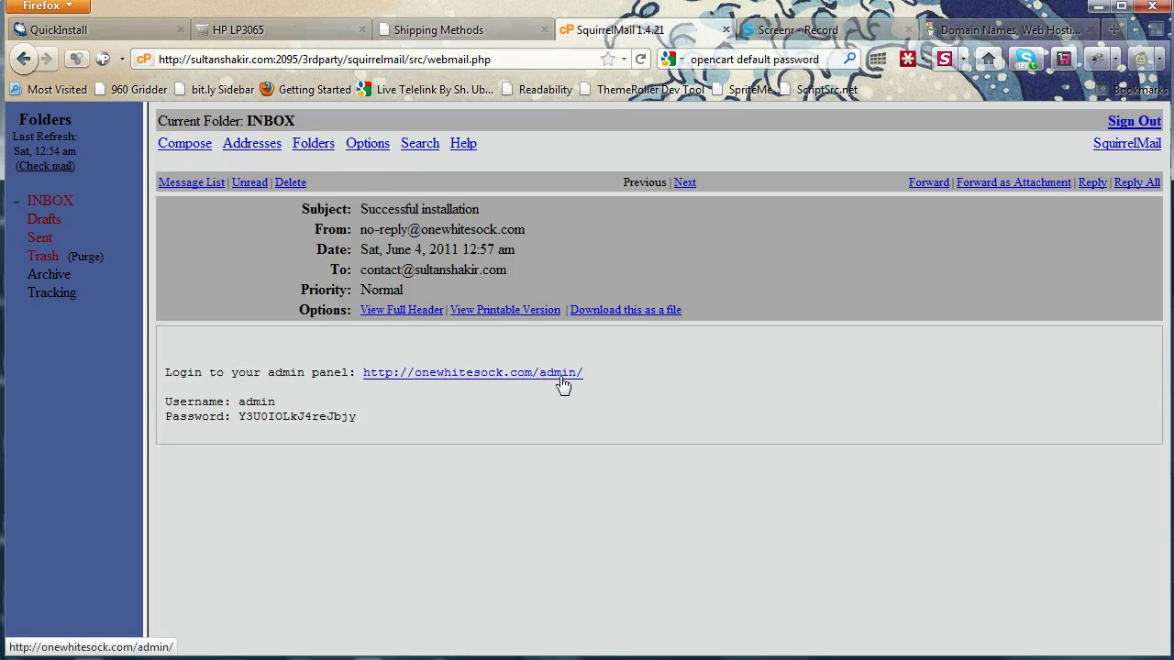
# Copy the admin password shown in the installation email
pyautogui.doubleClick(296, 415)
pyautogui.rightClick(297, 415)
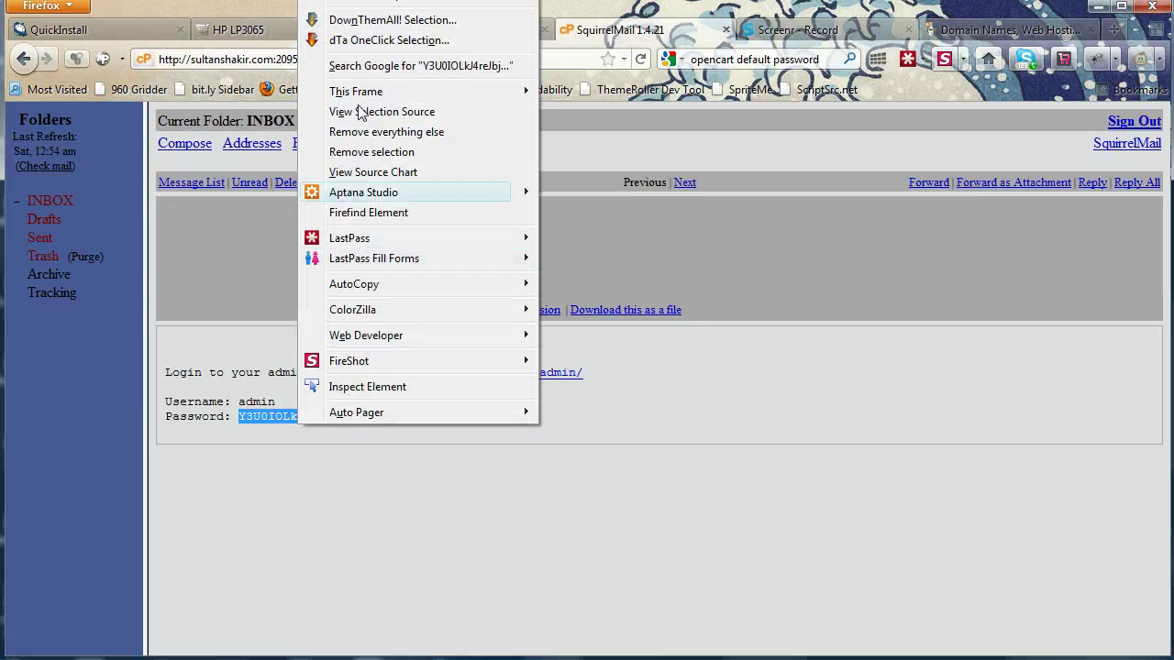
pyautogui.click(386, 3)
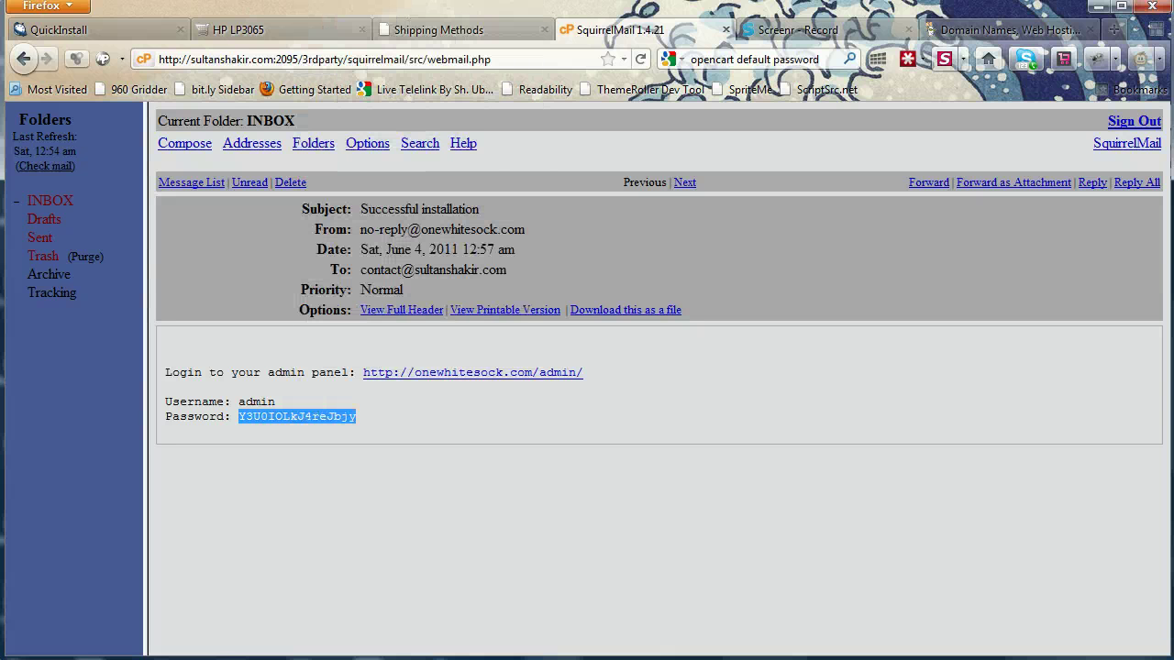
pyautogui.click(302, 422)
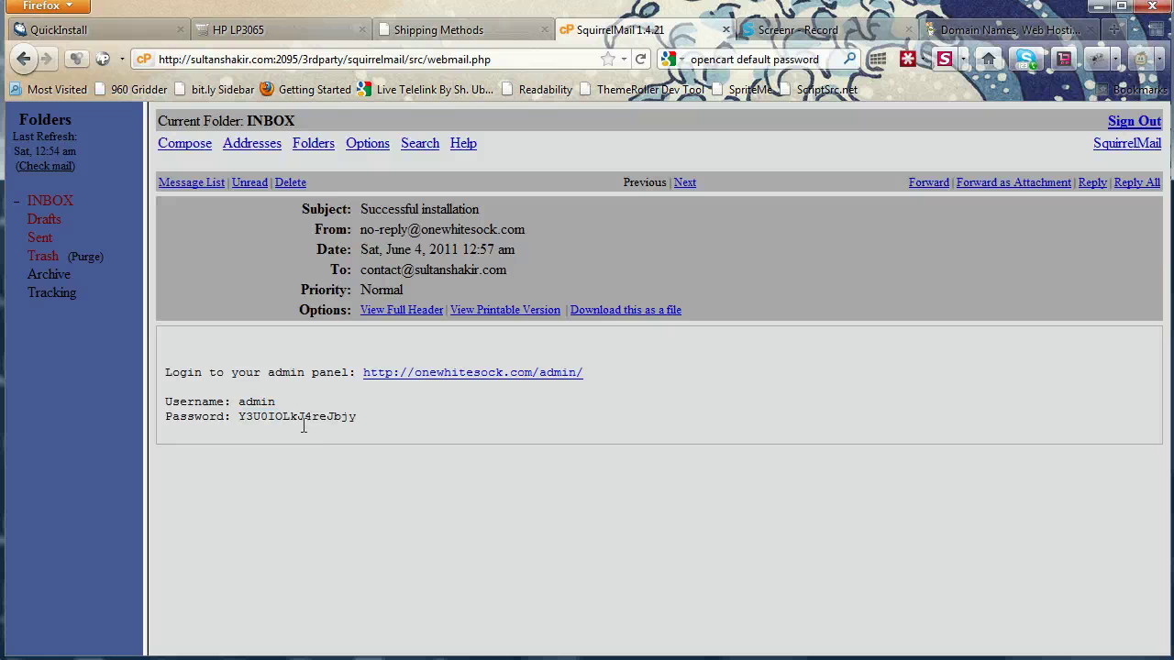
# Open the admin link, log in as admin with the pasted password, and decline LastPass saving
pyautogui.click(459, 374)
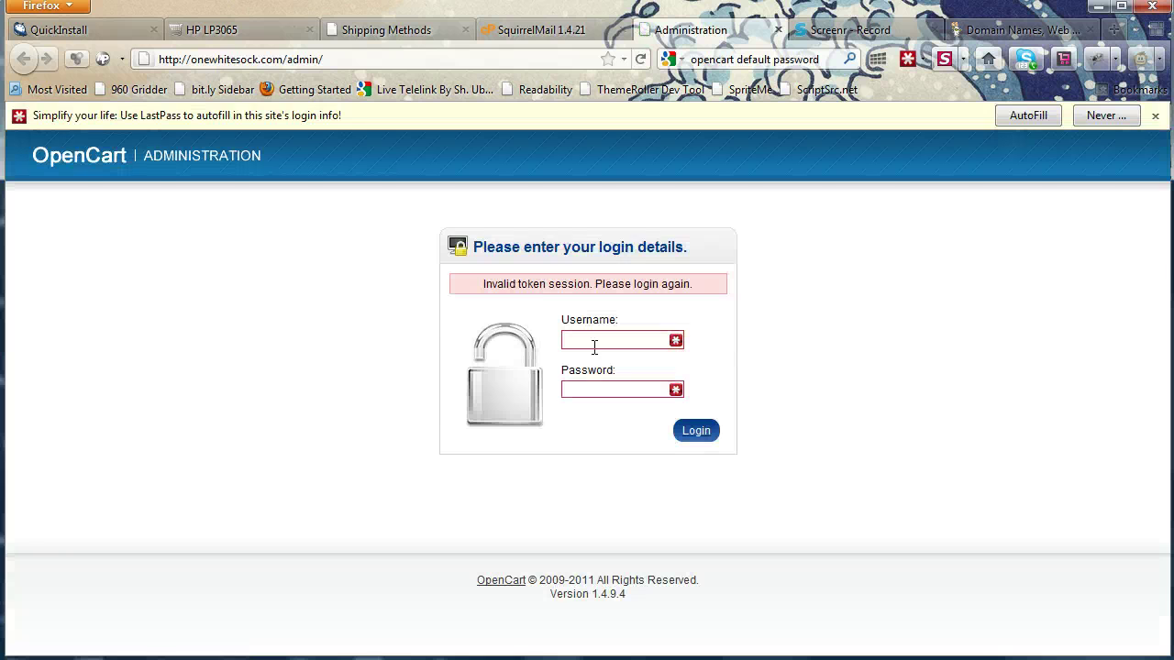
pyautogui.click(601, 338)
pyautogui.write('admin')
pyautogui.click(599, 386)
pyautogui.rightClick(602, 389)
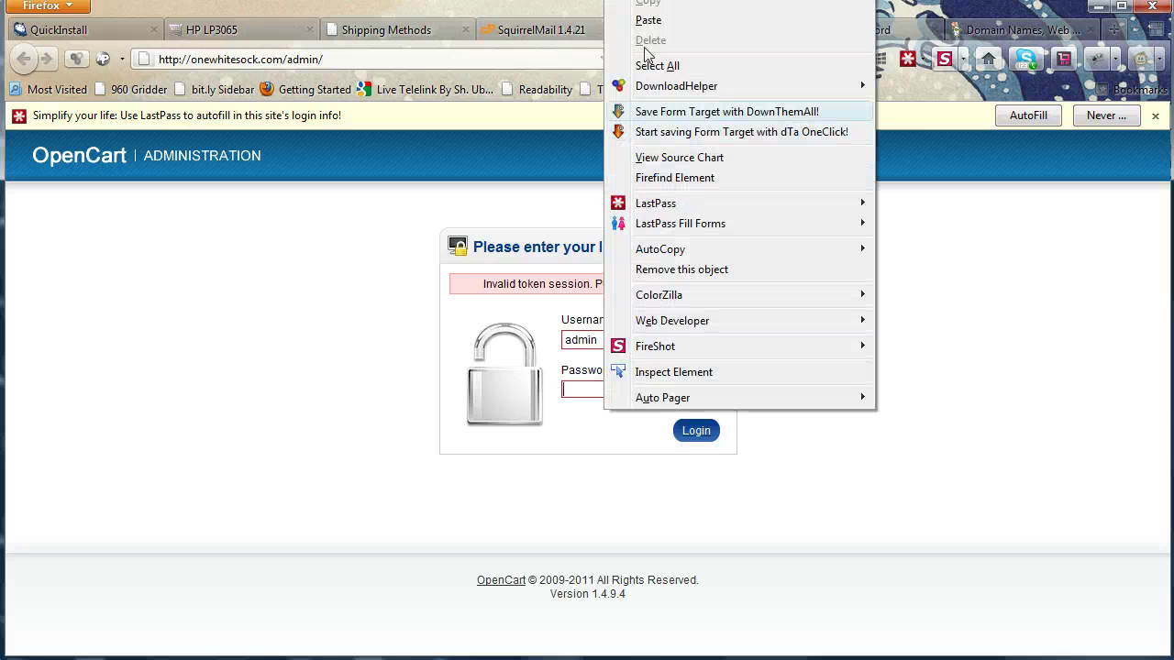
pyautogui.click(662, 16)
pyautogui.click(692, 436)
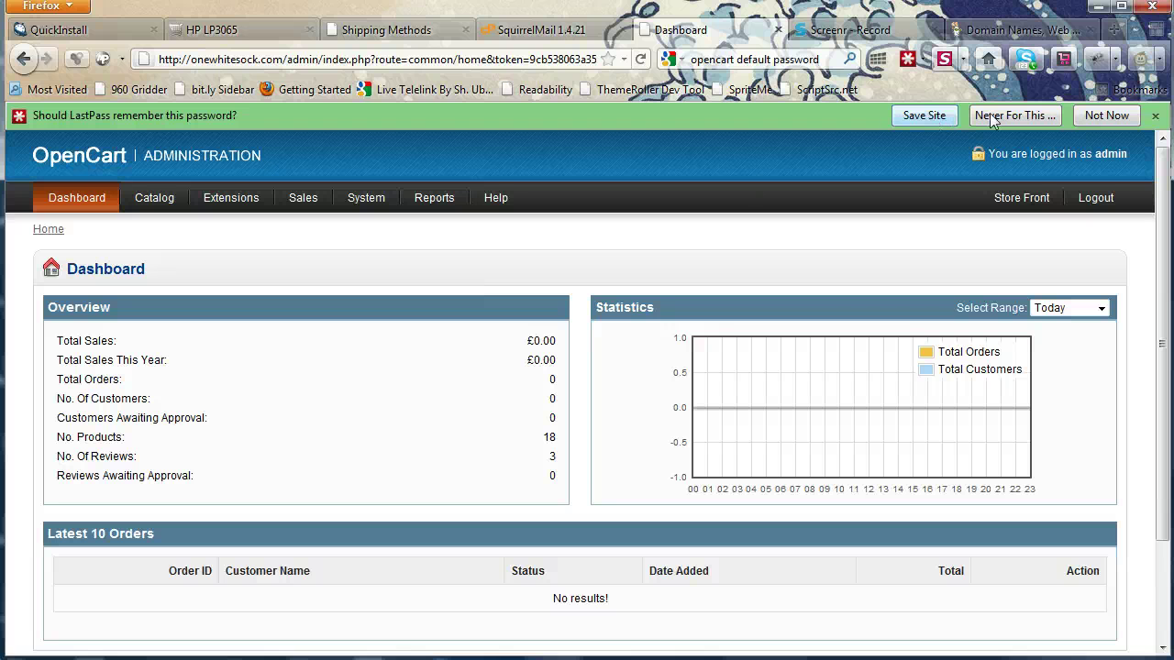
pyautogui.click(1157, 117)
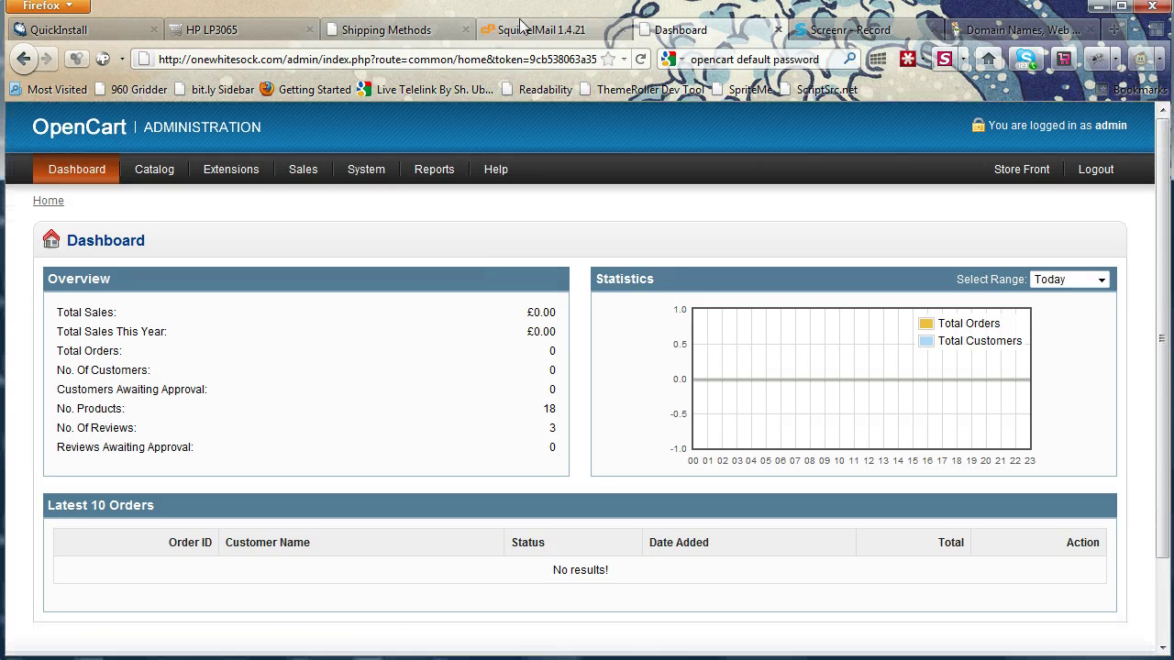